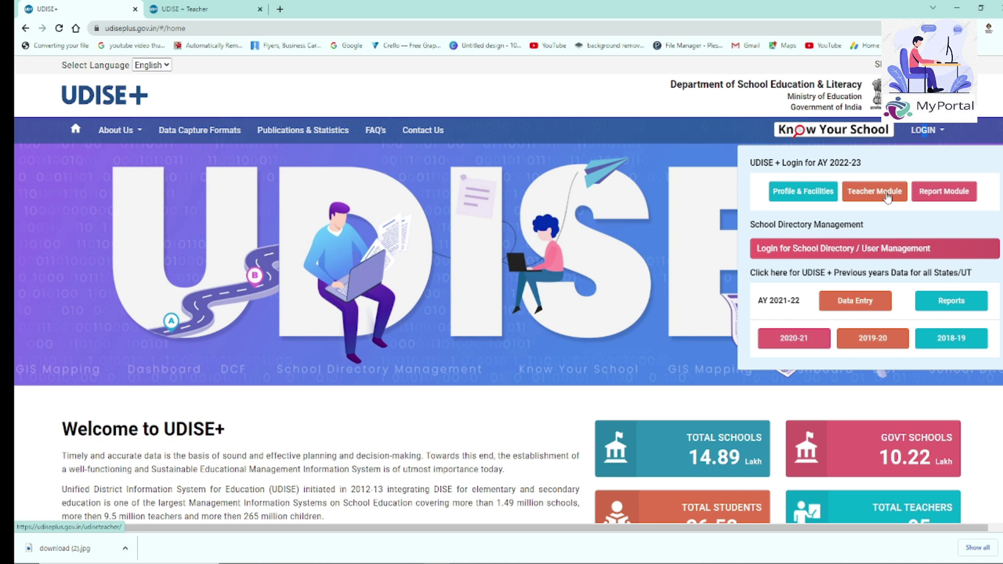
- Log in to the AY 2022-23 Teacher Module by entering the captcha code, and open the Teacher DCF for data entry
click(877, 194)
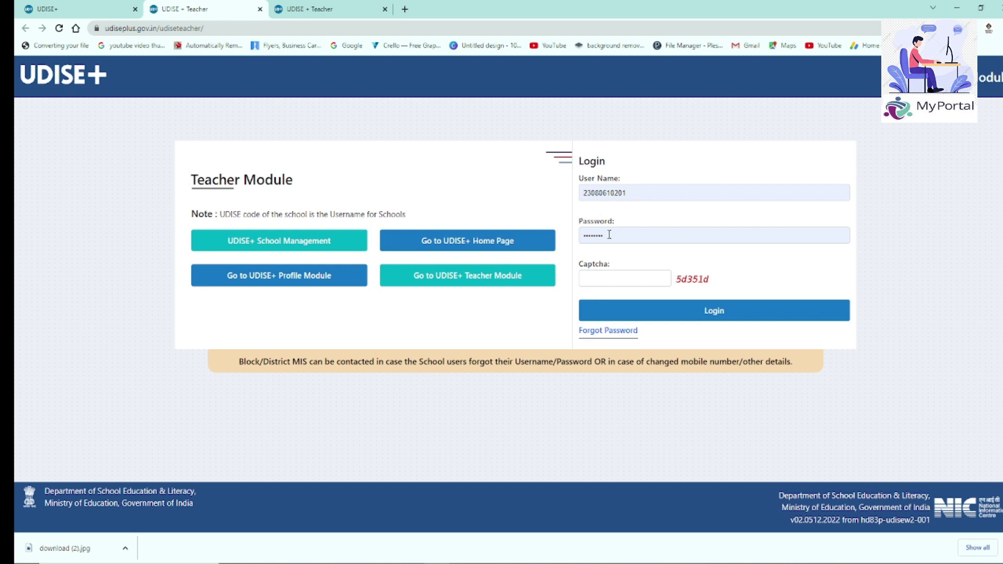
click(604, 282)
text(5d351d)
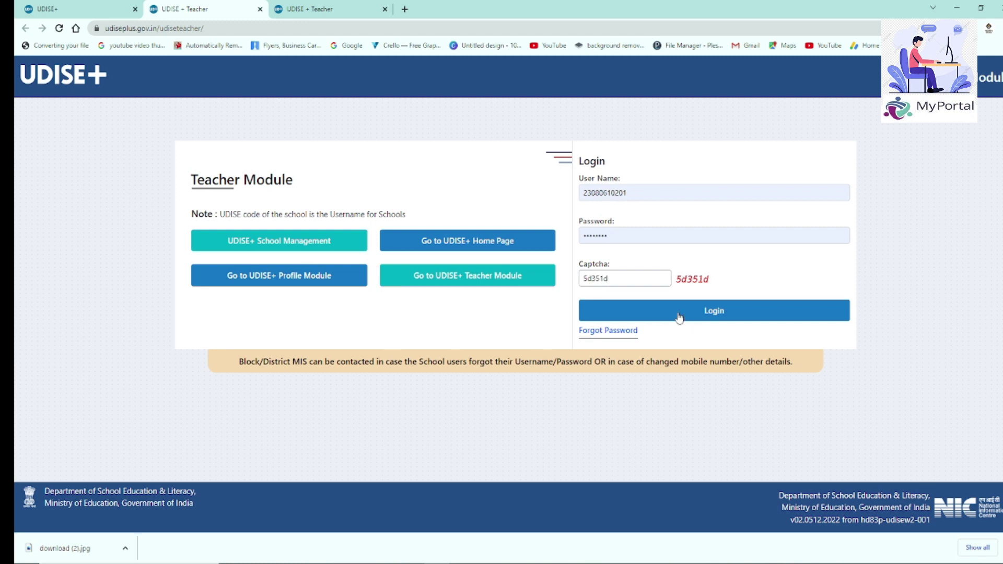
click(680, 313)
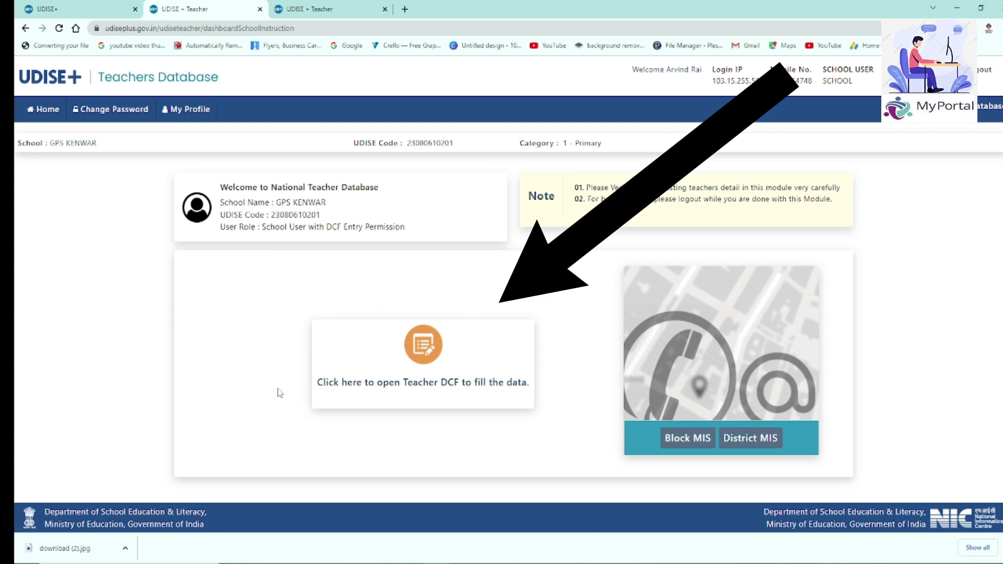
click(429, 370)
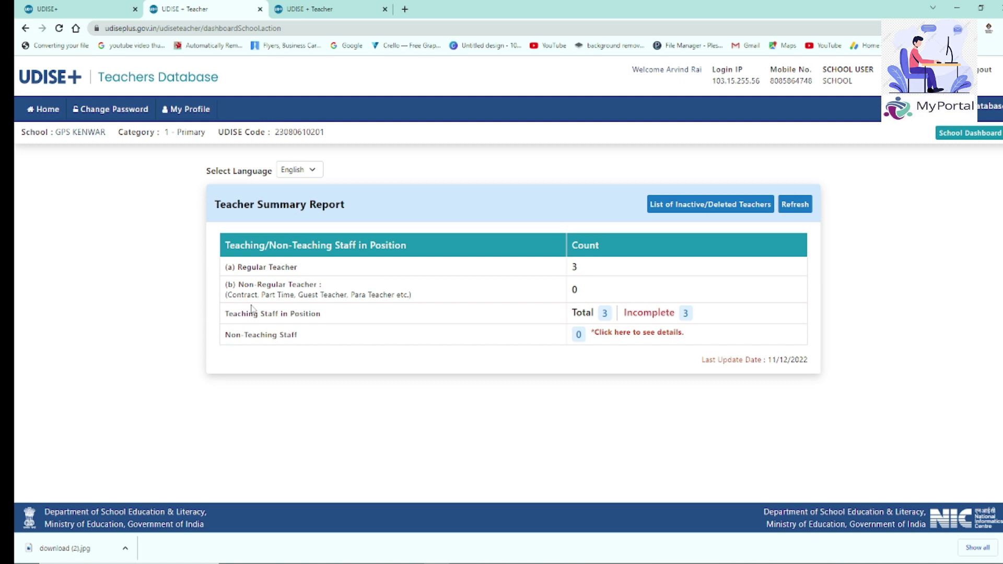
- Switch the Teacher Summary Report's language to Hindi and back to English
drag(208, 170, 273, 170)
click(317, 174)
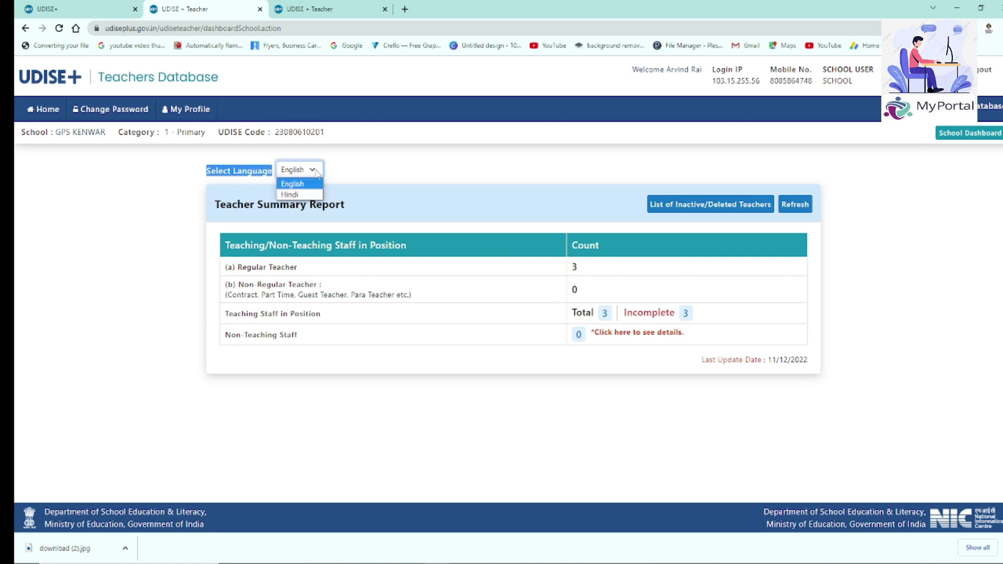
click(299, 195)
click(311, 170)
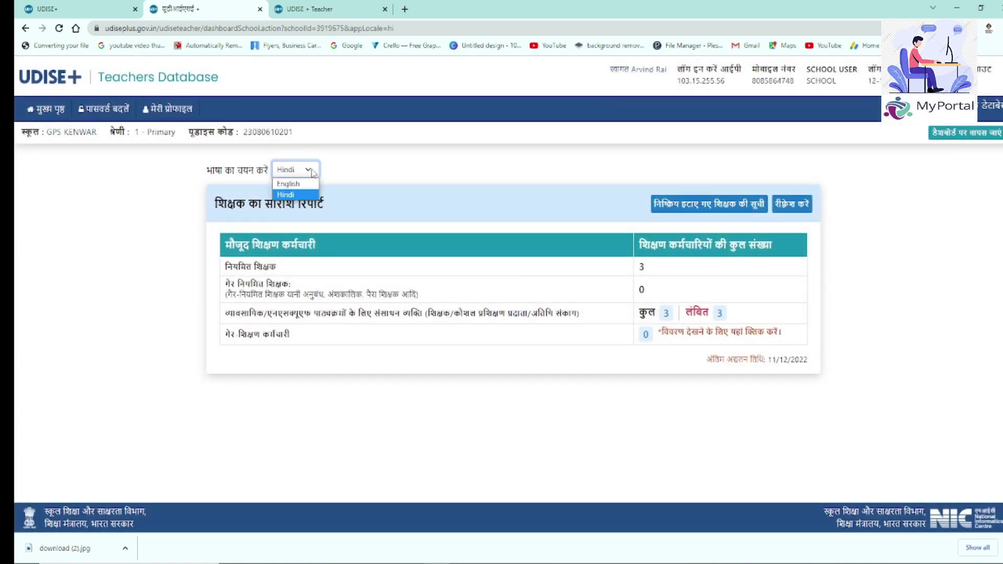
click(307, 187)
- Examine the Teacher Summary Report's counts for regular teachers, non-regular teachers and teaching staff in position
drag(215, 204, 360, 207)
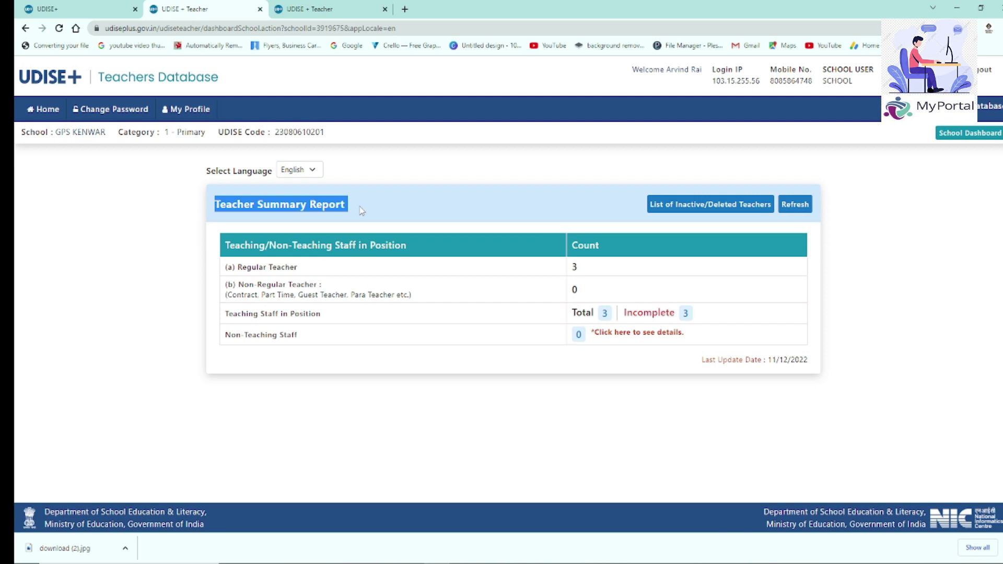
click(345, 344)
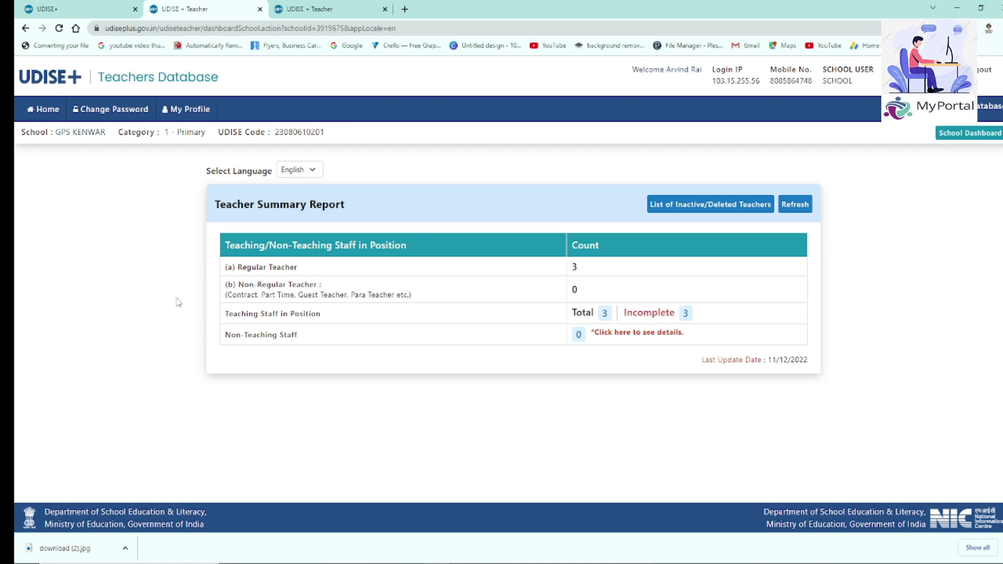
drag(239, 269, 298, 269)
drag(570, 266, 586, 270)
drag(241, 284, 405, 296)
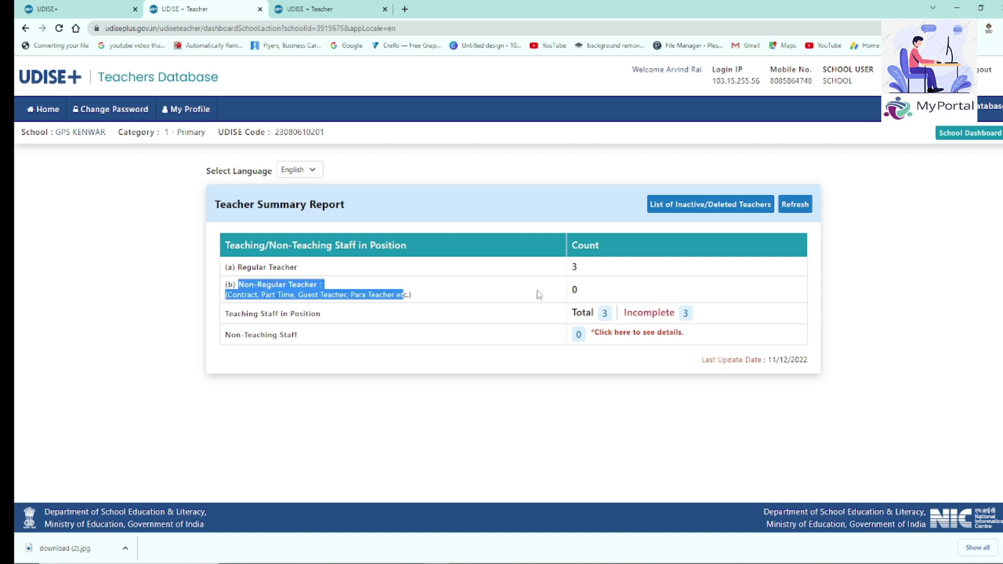
click(574, 290)
drag(228, 315, 322, 317)
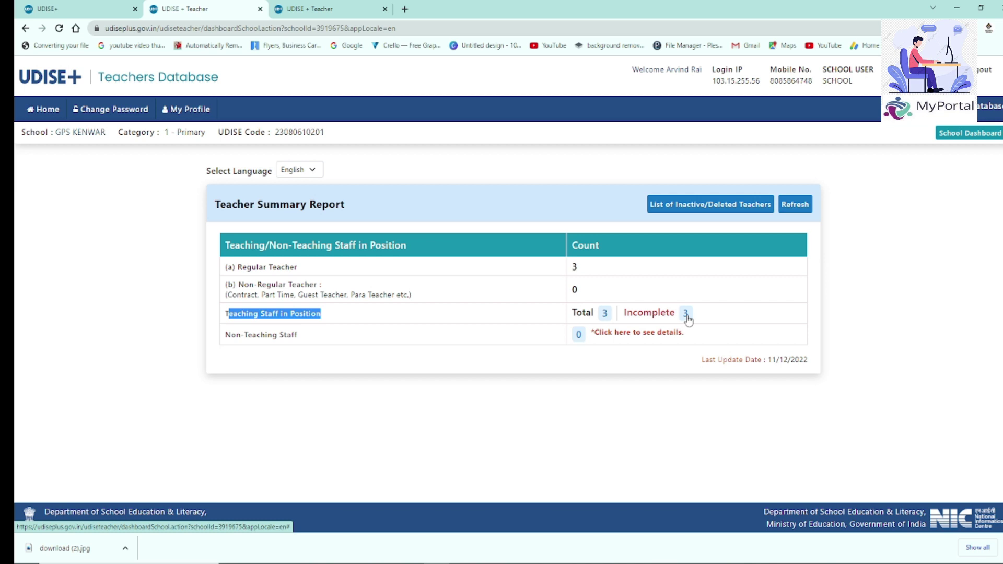
double_click(574, 269)
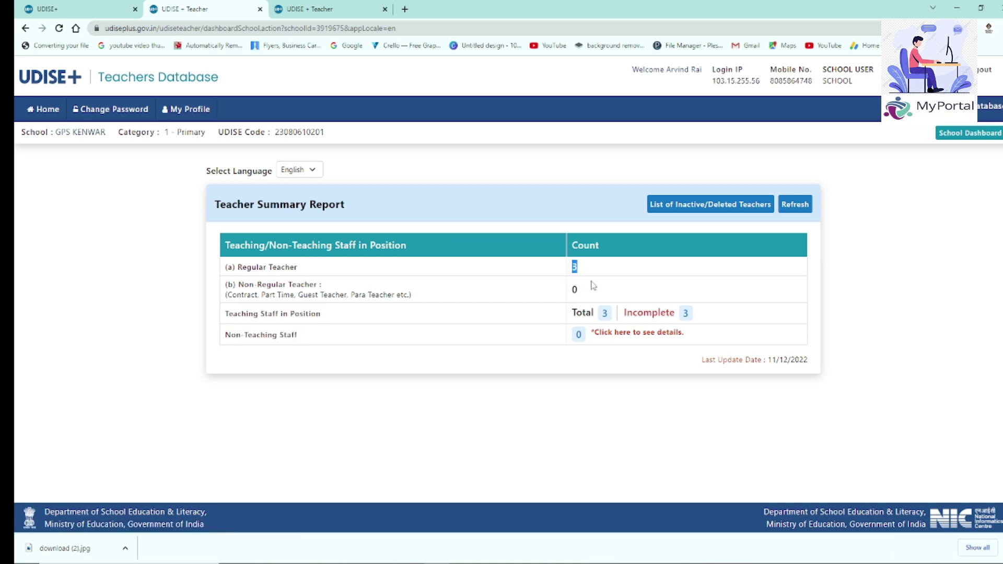
- Open the list of all teaching staff in position and review the first teacher's basic details and qualifications
click(605, 316)
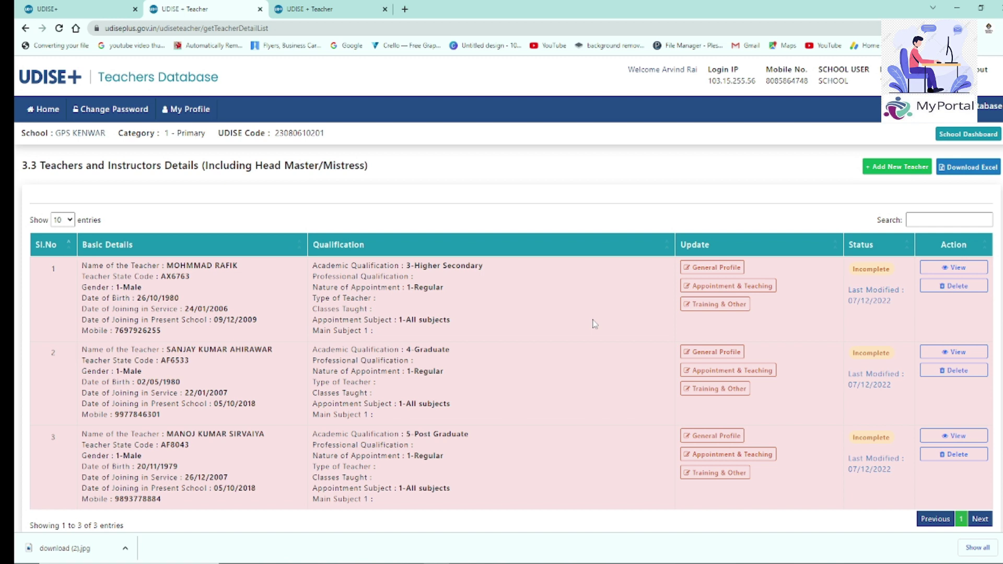
scroll(594, 324, down, 1)
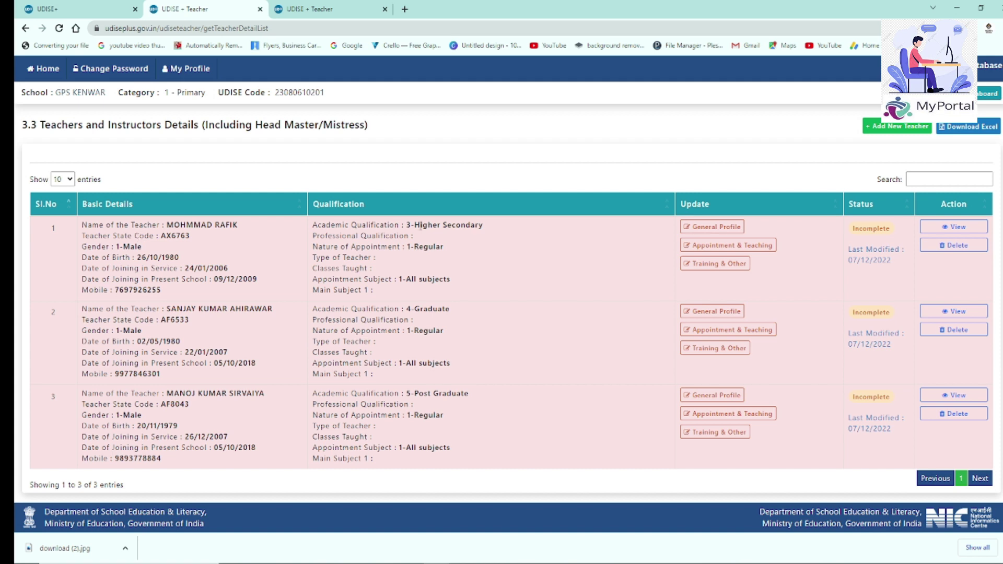
drag(82, 226, 459, 296)
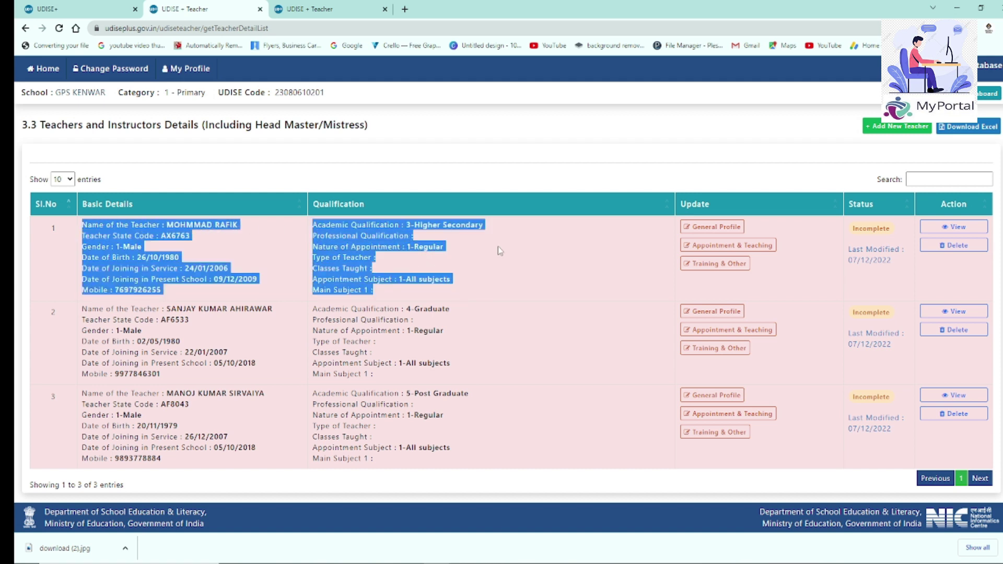
click(453, 177)
drag(236, 279, 161, 290)
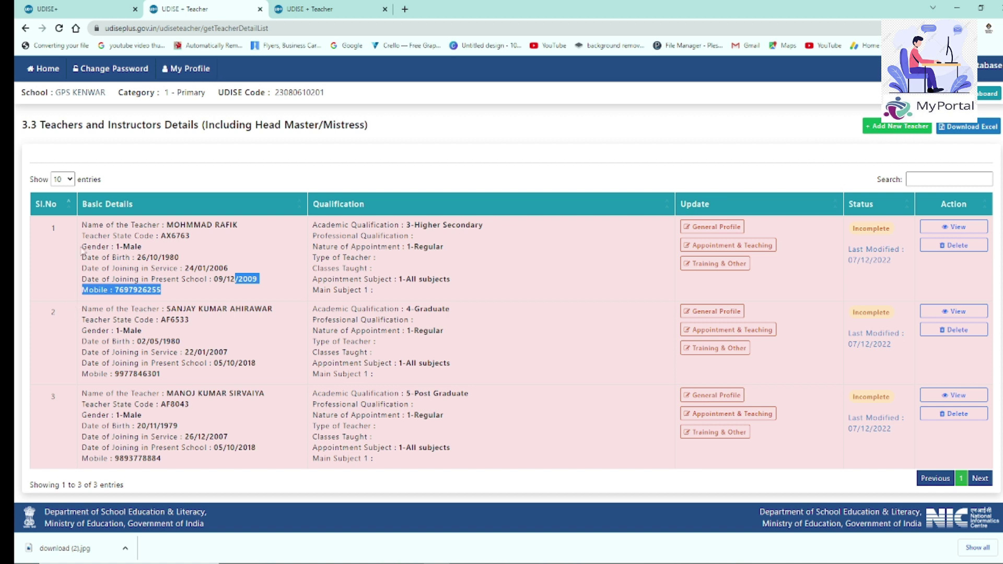
click(123, 329)
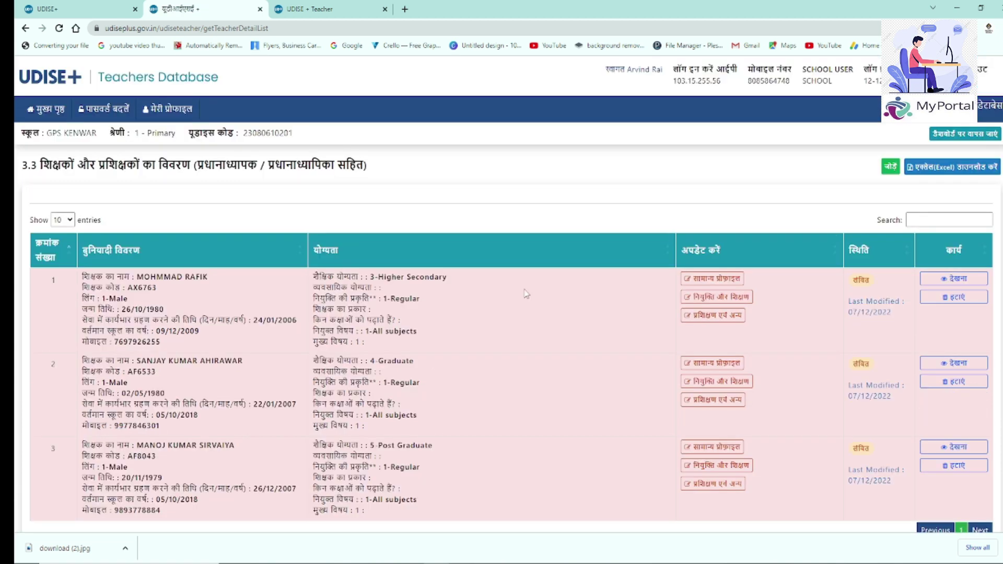
- Open the second teacher's general profile for updating and check the name, gender, date of birth, teacher code and social category fields
click(709, 366)
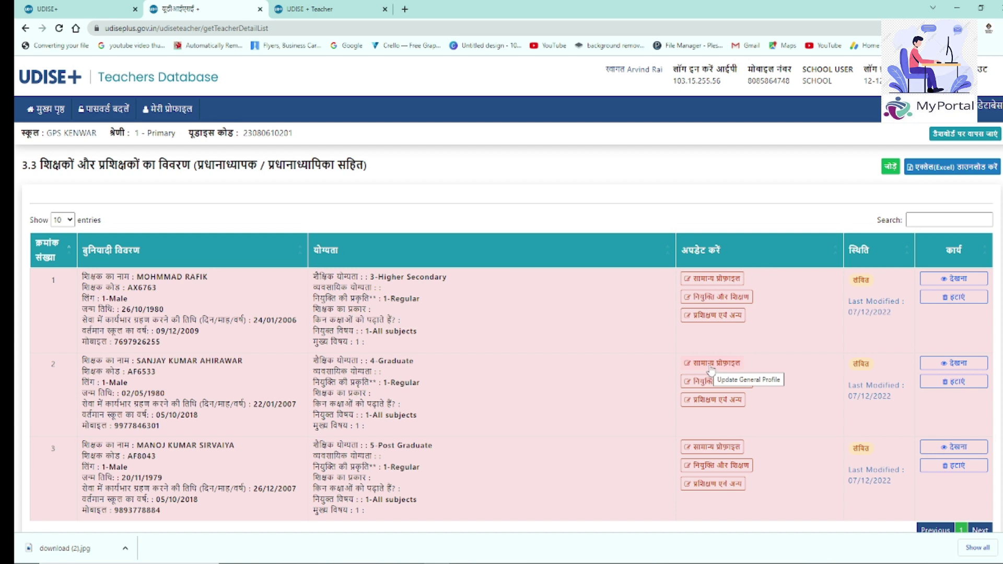
click(207, 180)
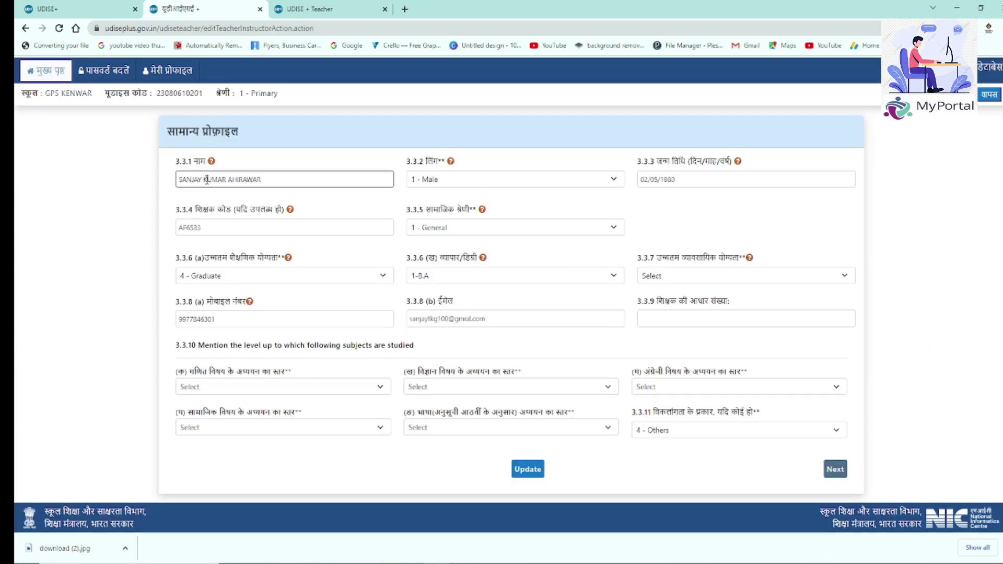
click(443, 180)
click(726, 177)
click(726, 178)
click(219, 228)
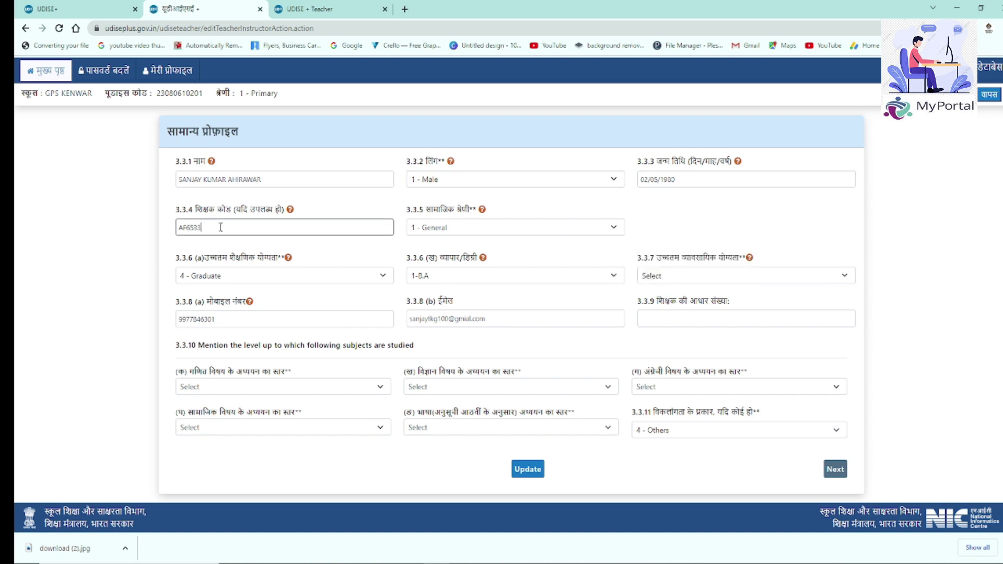
click(468, 228)
click(467, 228)
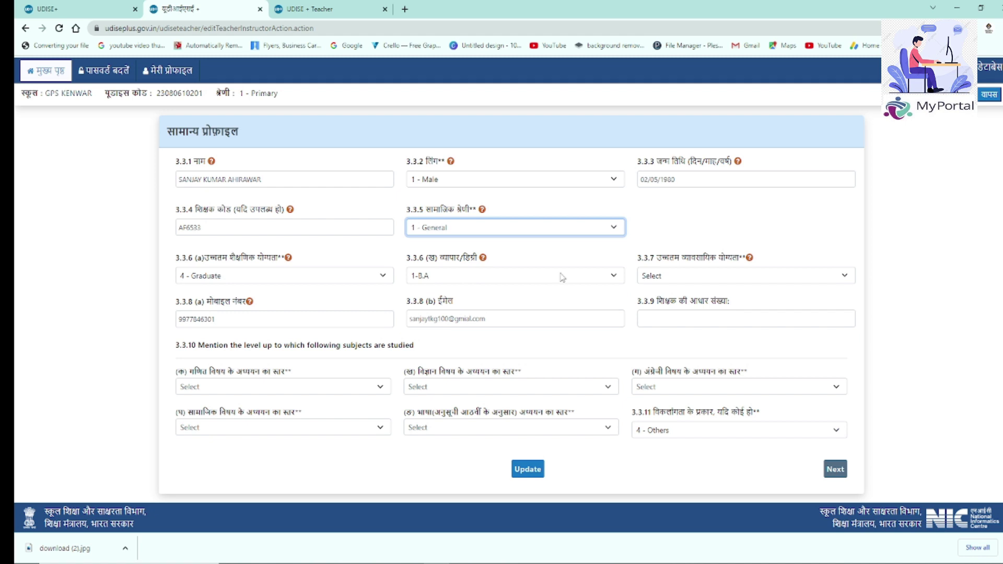
- Review the highest professional qualification options and check the mobile number, email and Aadhaar number fields
click(694, 280)
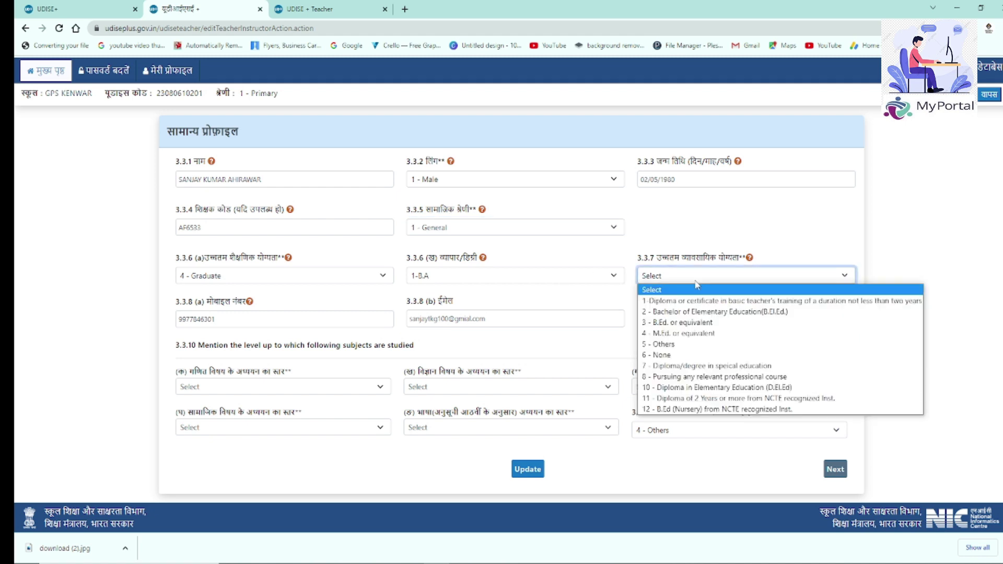
click(696, 285)
click(222, 318)
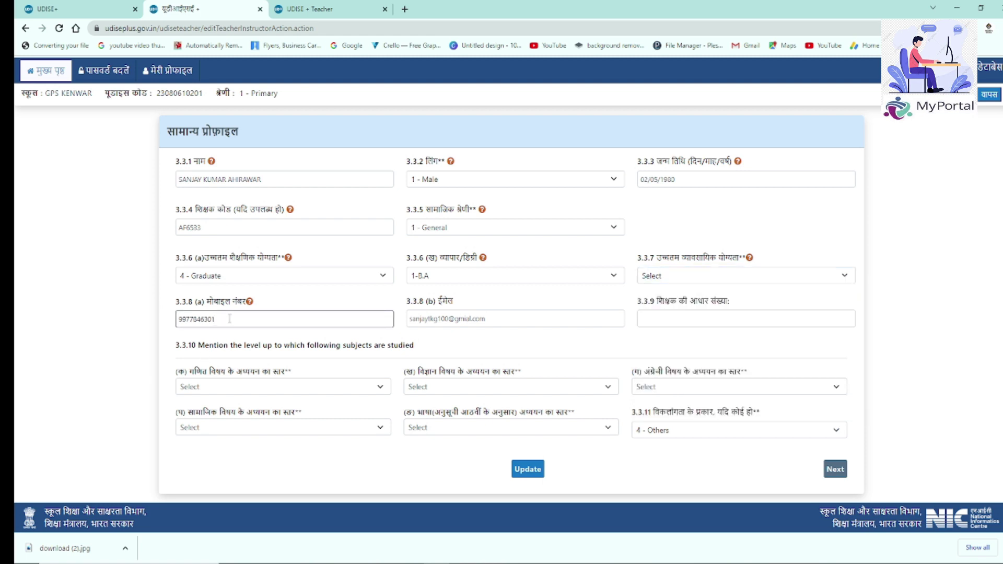
click(447, 320)
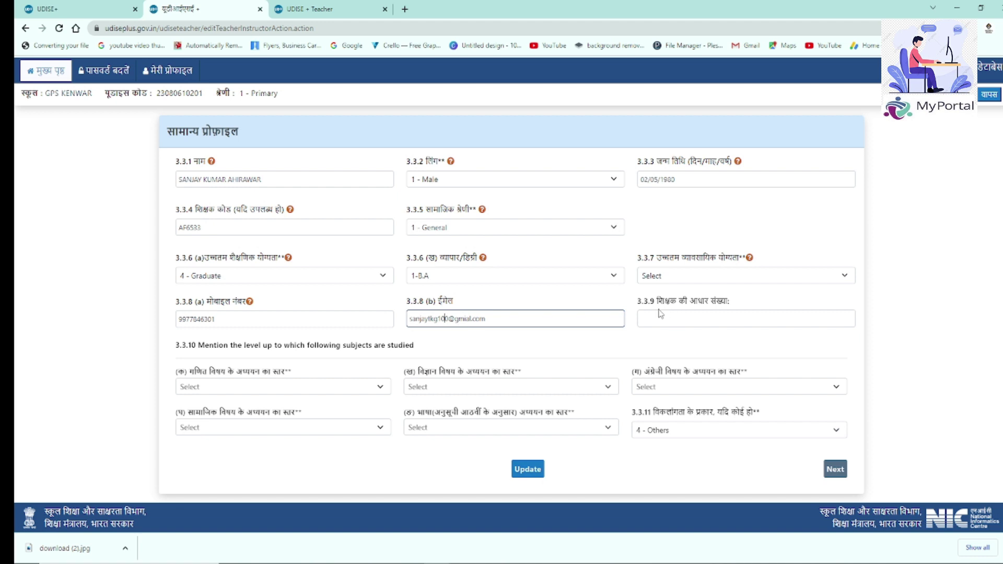
click(655, 319)
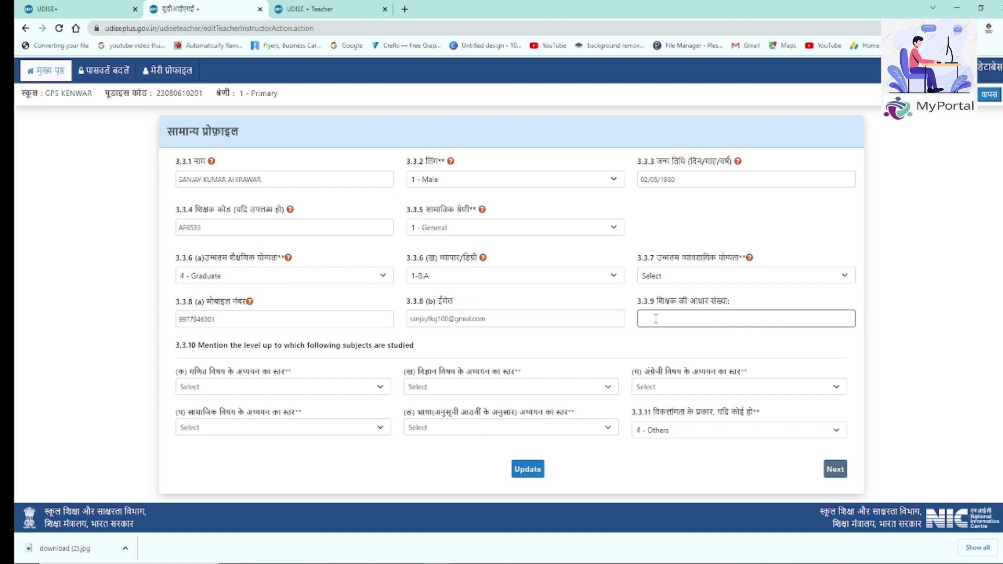
double_click(742, 258)
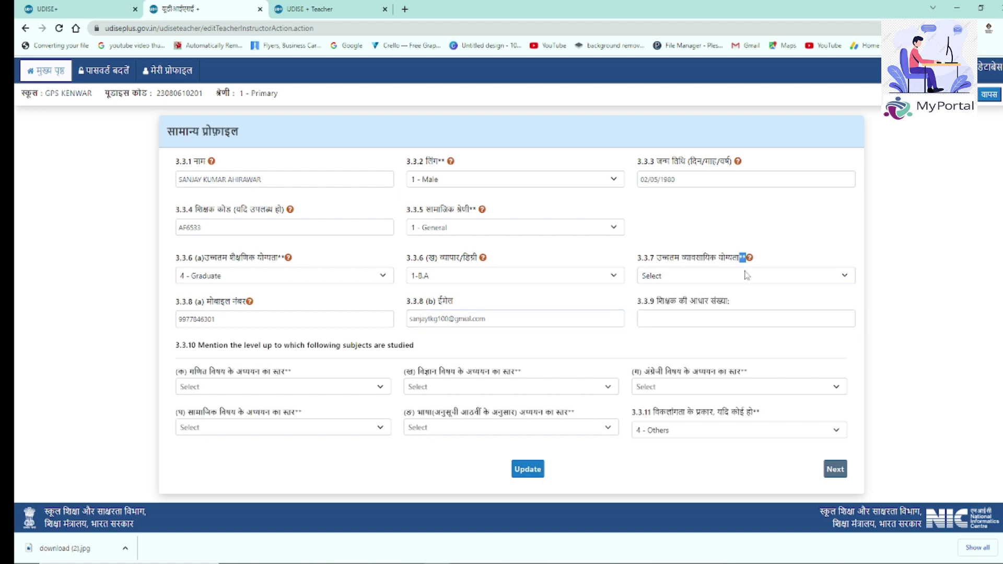
- Examine the study level options for mathematics, science, English, social studies and language under item 3.3.10
click(220, 389)
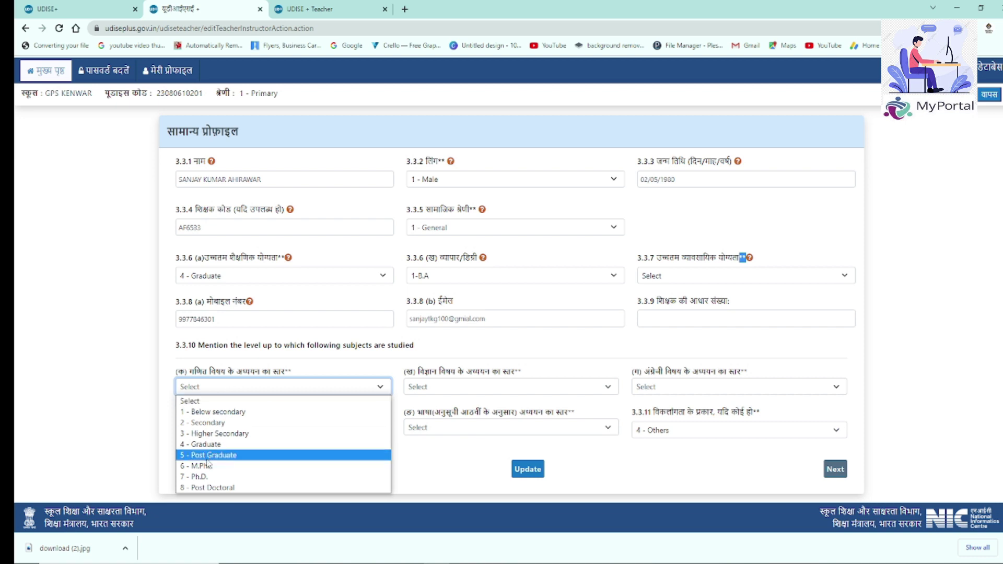
click(176, 395)
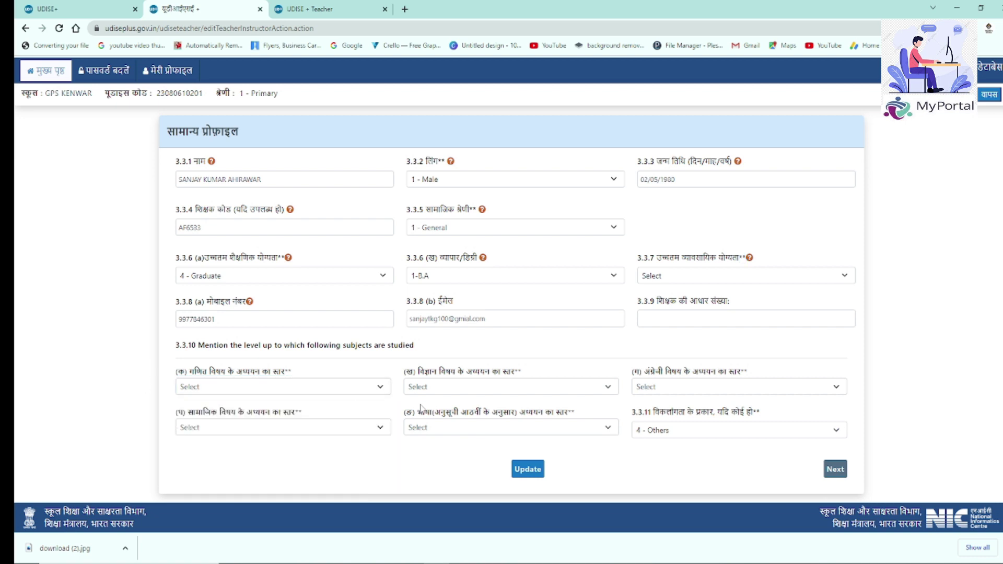
click(459, 387)
click(459, 387)
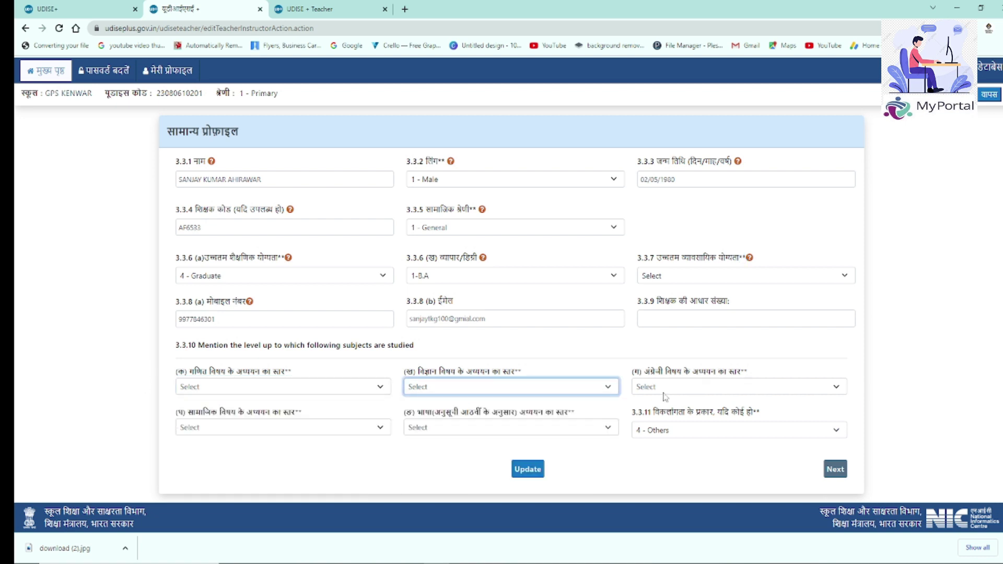
click(663, 389)
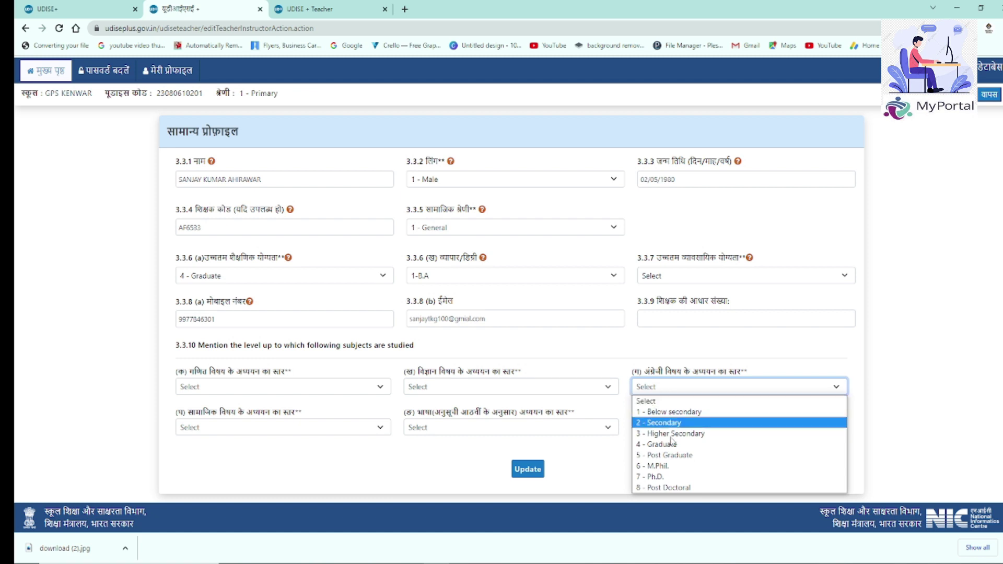
click(650, 353)
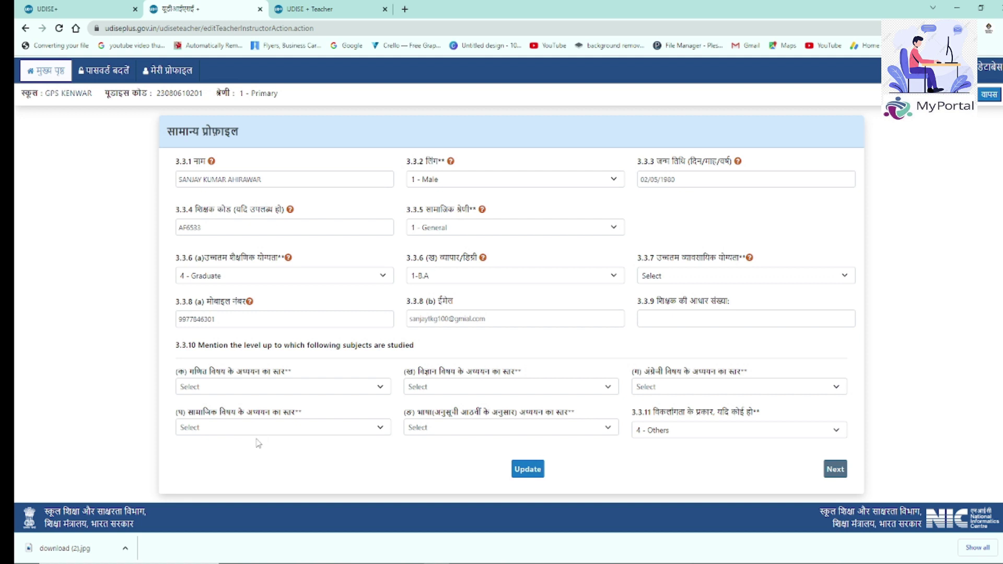
click(226, 429)
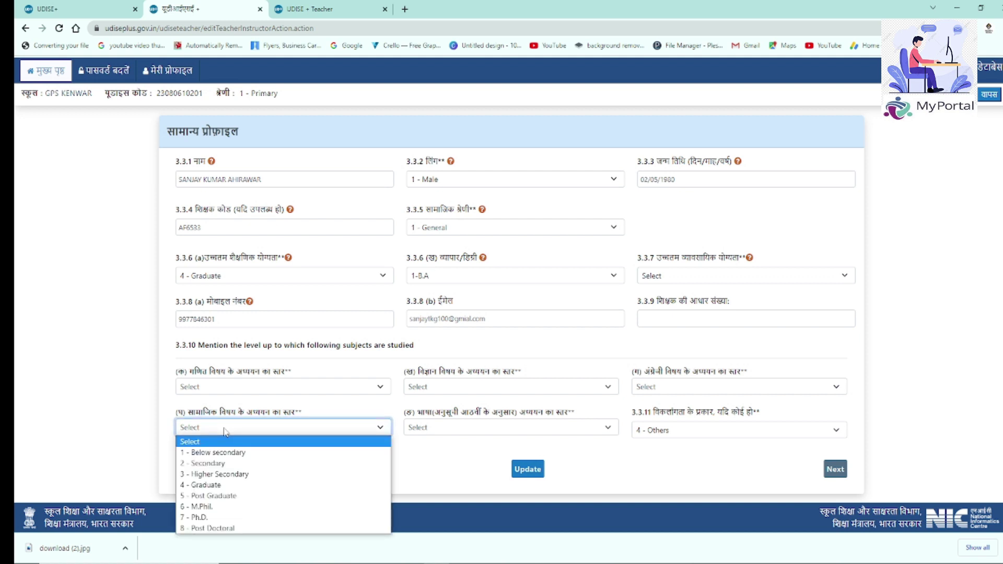
click(224, 429)
click(421, 416)
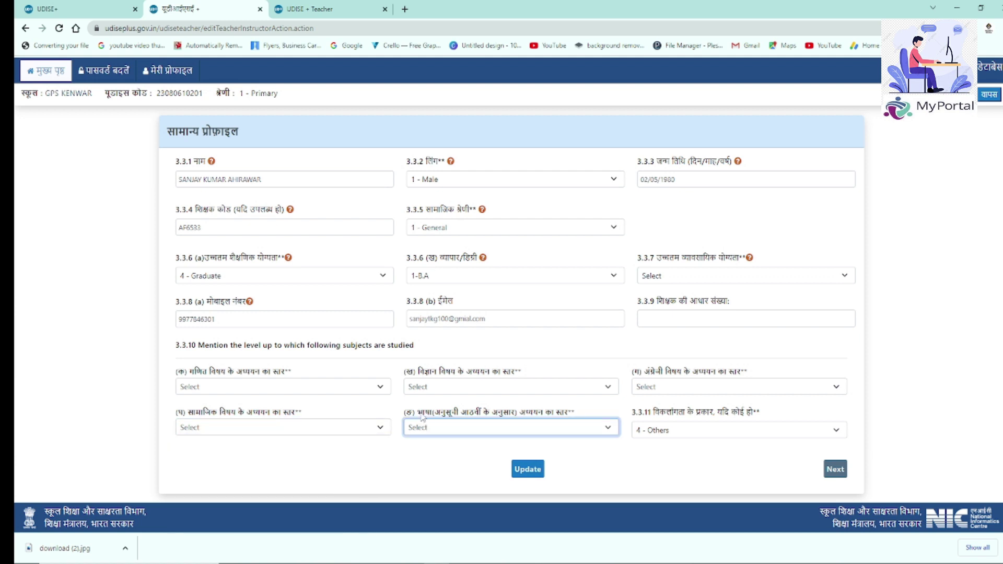
click(441, 431)
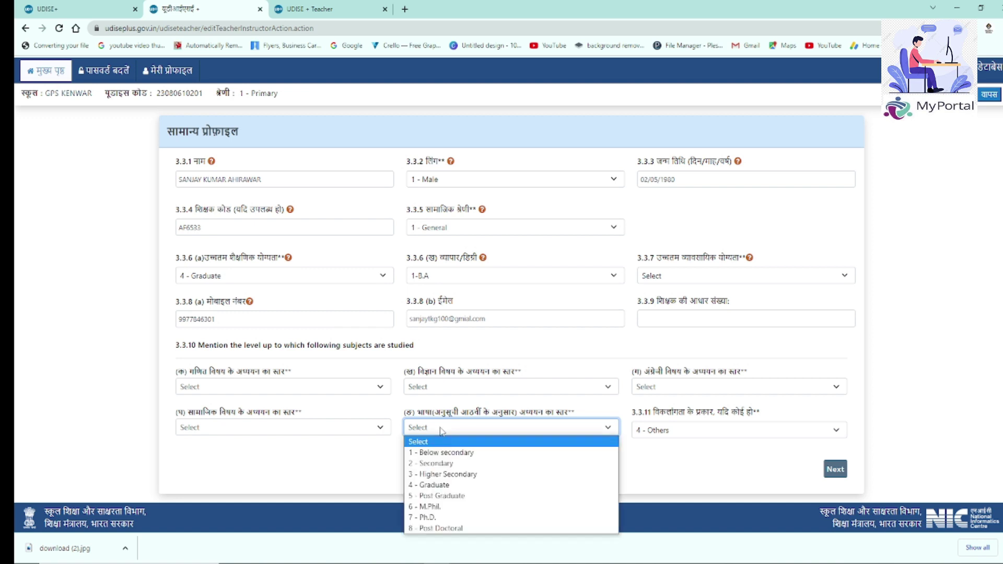
click(714, 452)
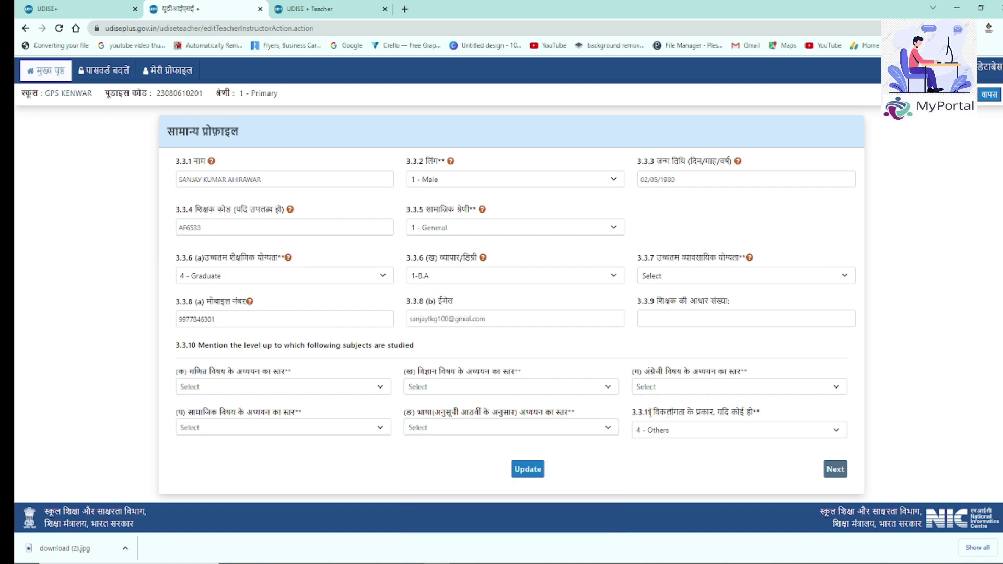
- Set the disability type under item 3.3.11 to 1 - Not Applicable and proceed to the appointment and teaching section
drag(654, 410, 775, 419)
click(691, 434)
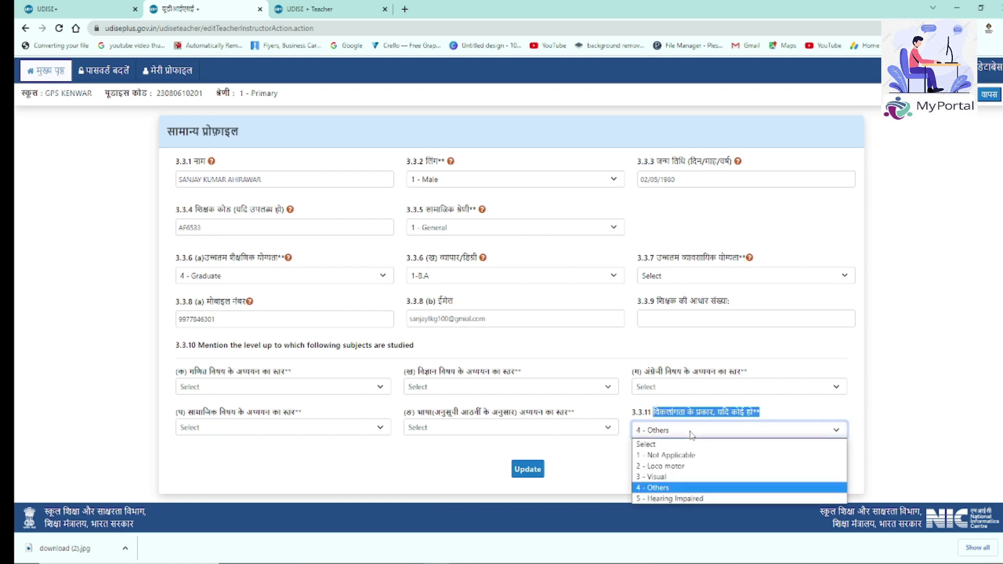
click(669, 453)
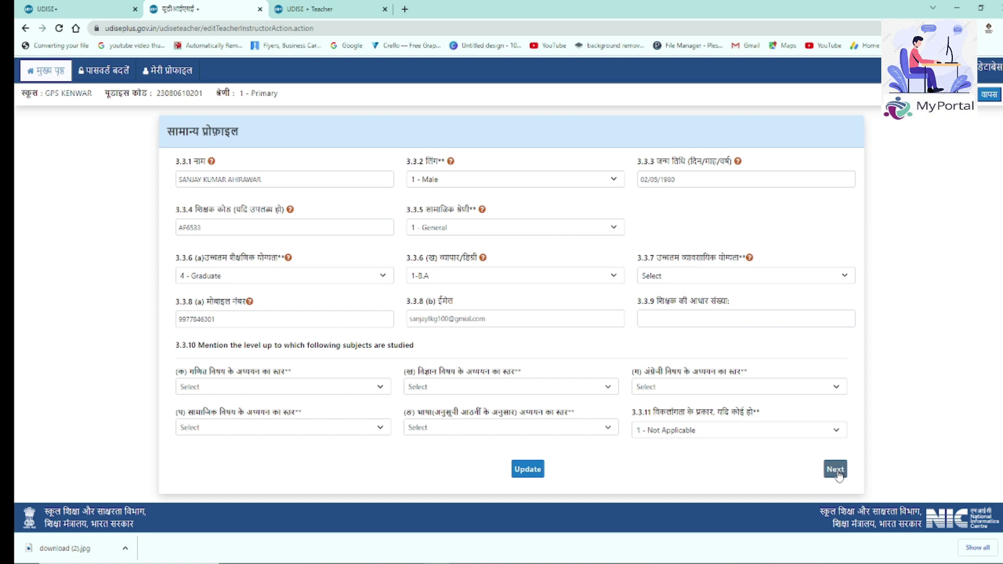
click(836, 469)
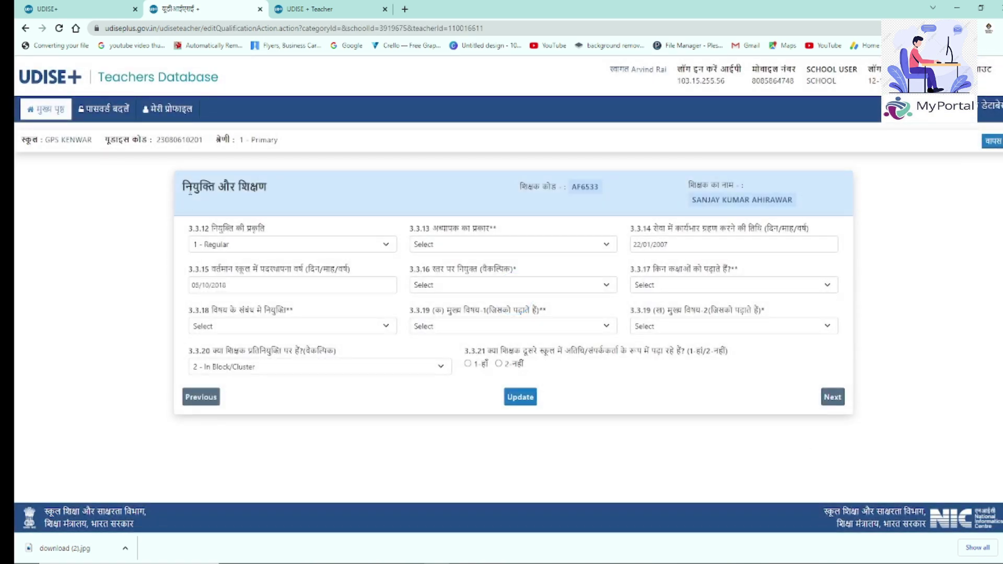
- Review the options for nature of appointment (3.3.12) and type of teacher (3.3.13)
drag(182, 186, 278, 192)
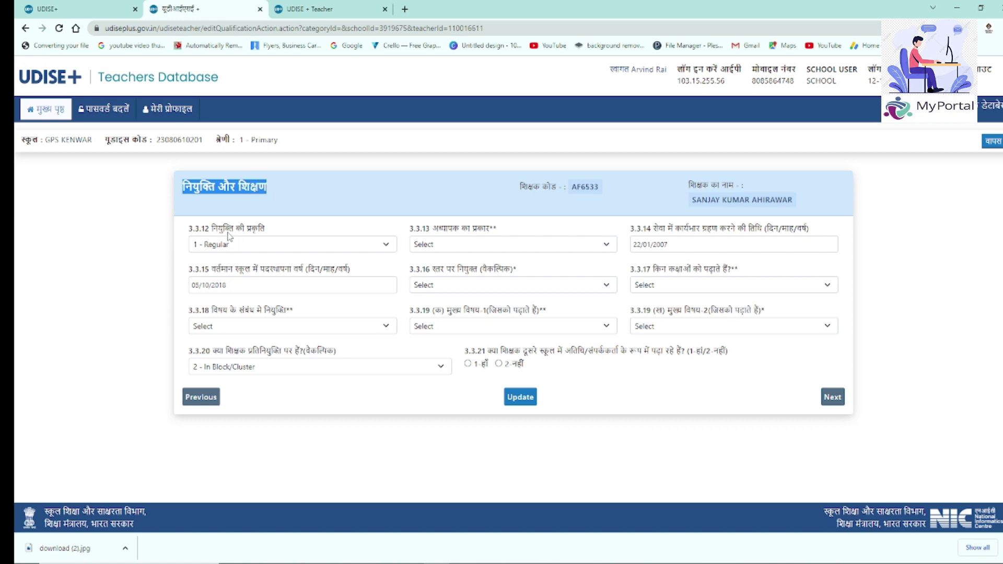
click(247, 251)
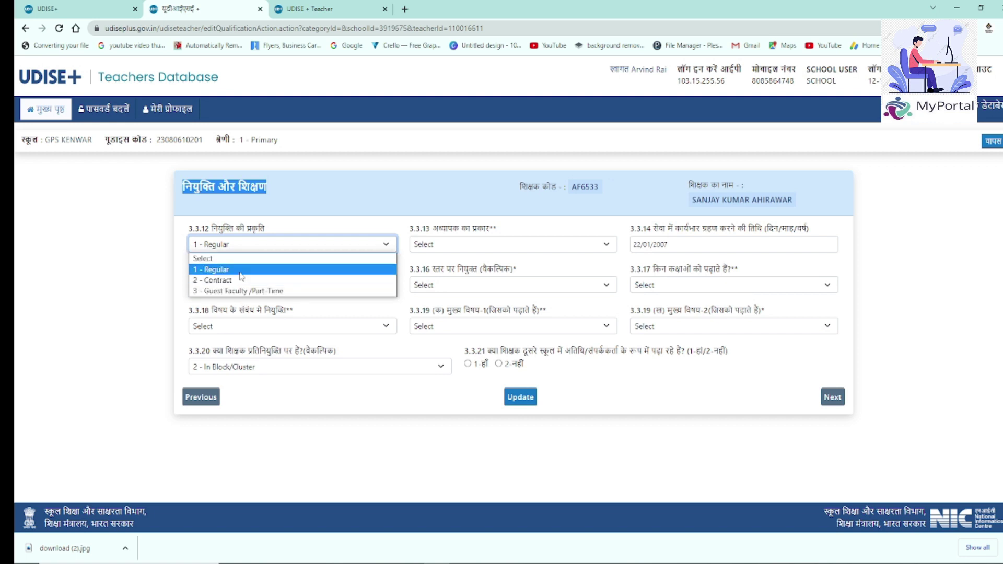
click(319, 209)
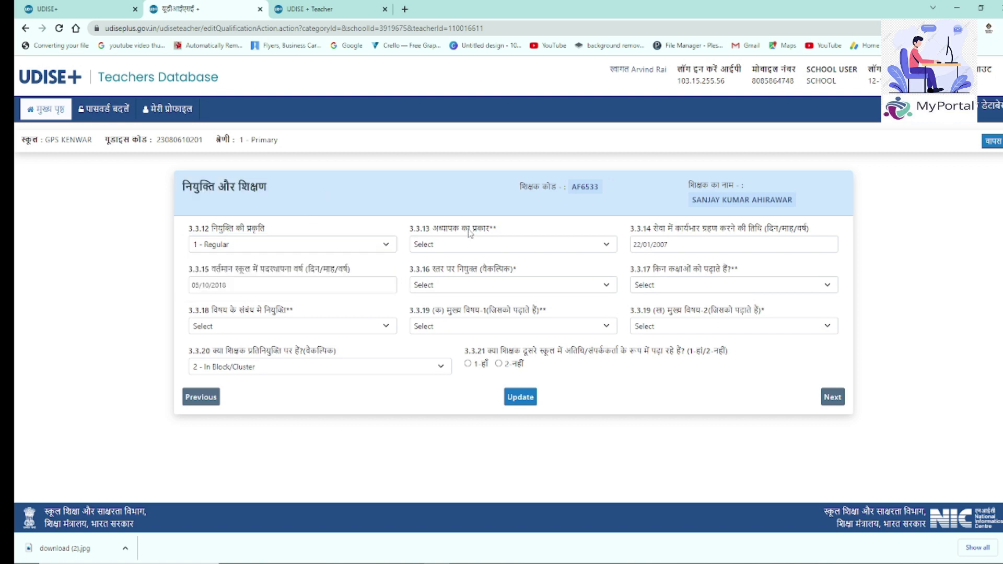
click(471, 246)
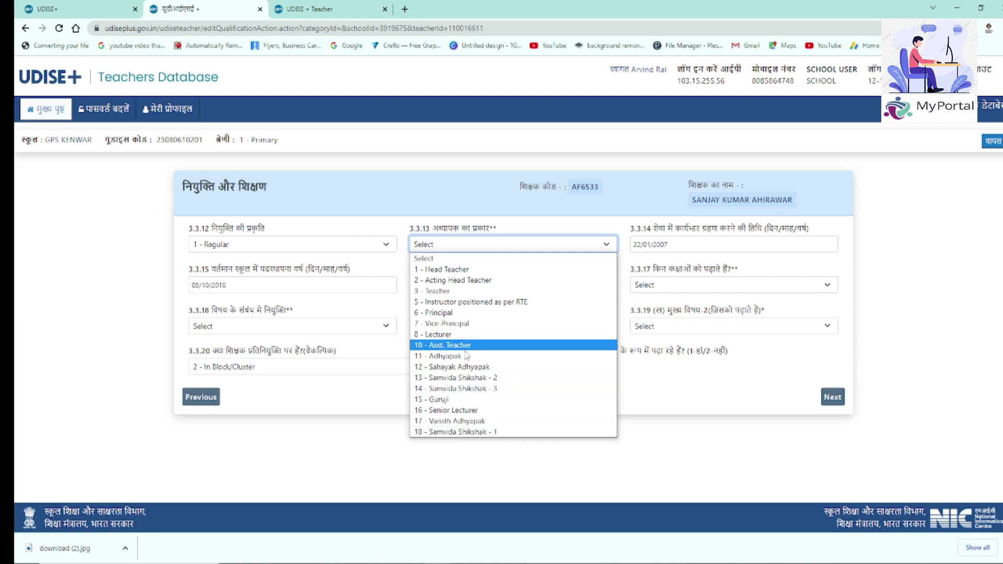
click(666, 235)
- Check the date of joining service (3.3.14) and the date of posting in the present school (3.3.15)
drag(653, 230, 772, 236)
click(682, 245)
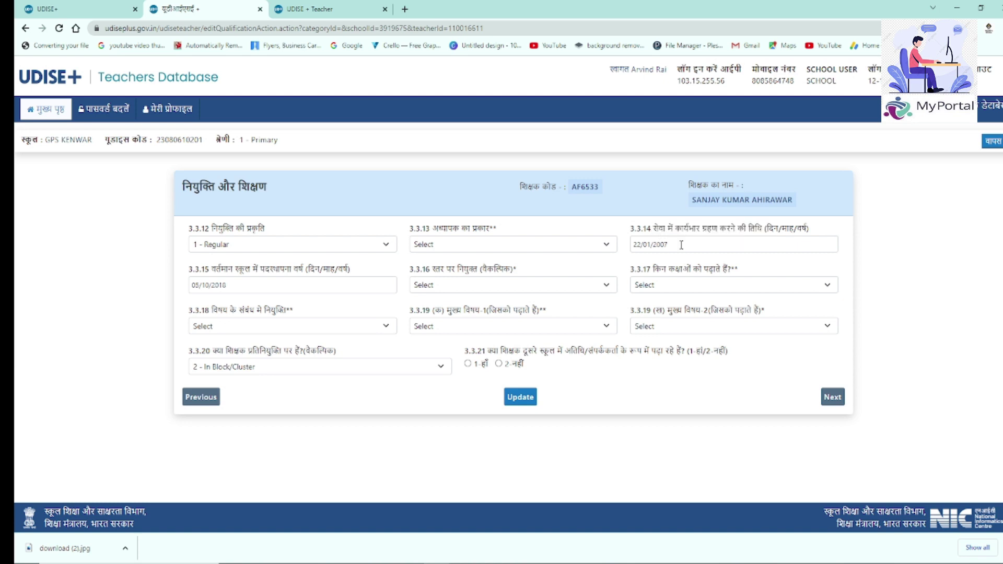
drag(681, 245, 630, 245)
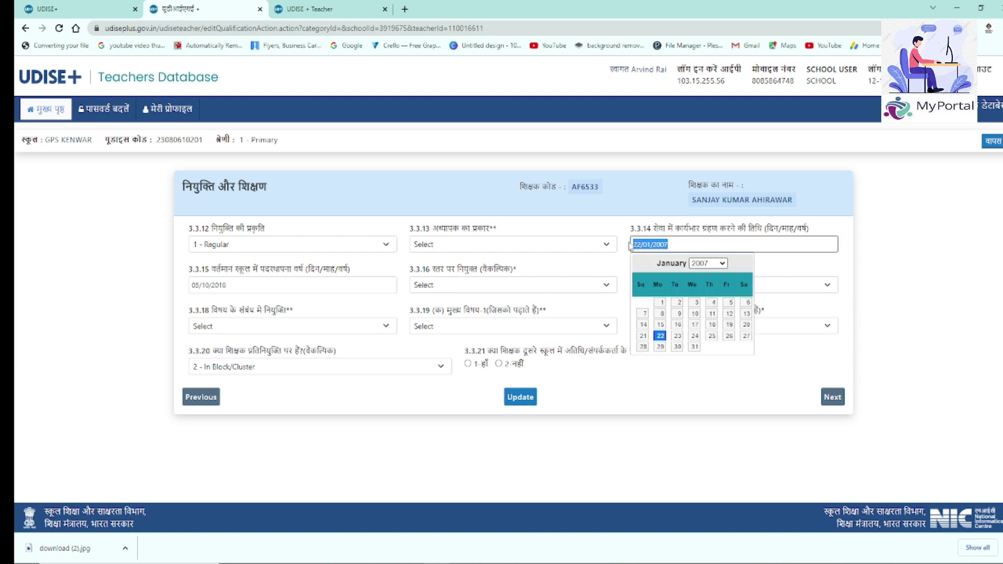
click(633, 202)
double_click(215, 269)
click(320, 269)
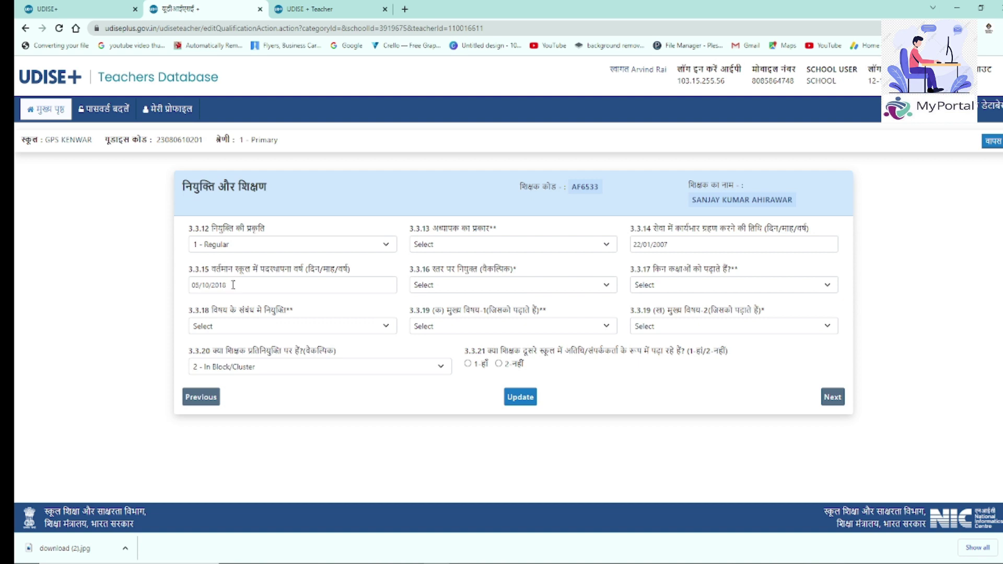
drag(227, 286, 191, 285)
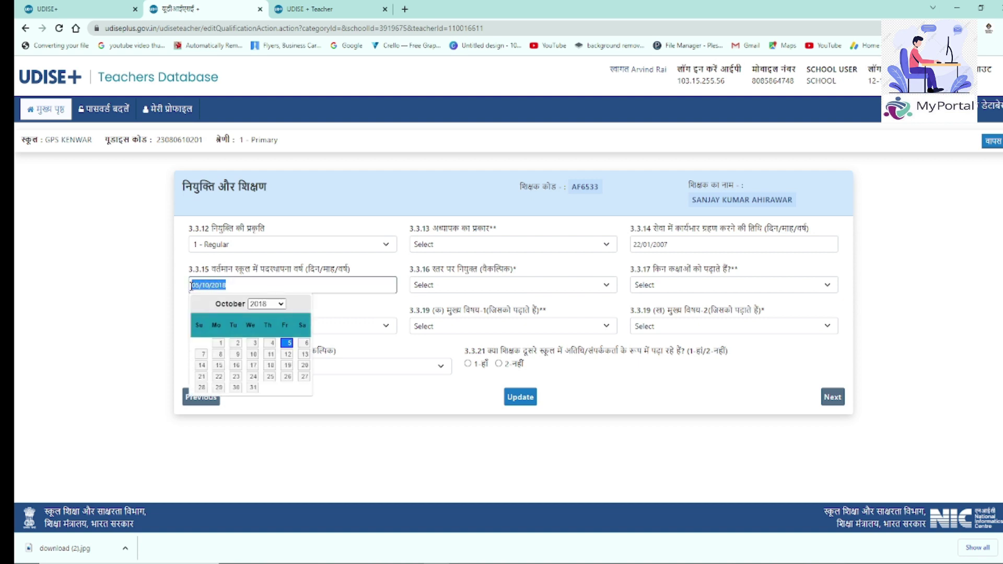
click(157, 291)
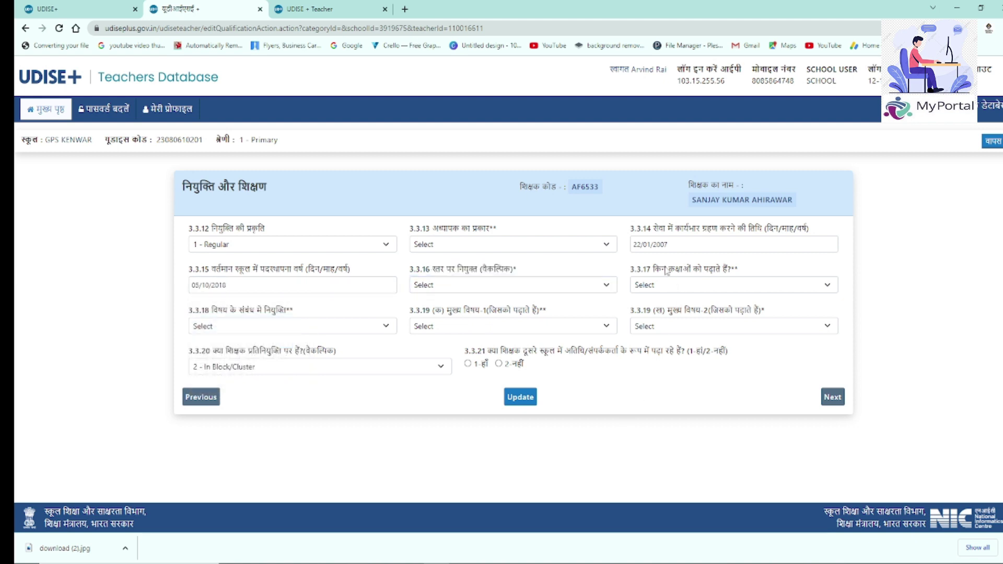
- Set the classes taught (3.3.17) to 1 - Primary only and the subject appointed for (3.3.18) to 1-All subjects
click(721, 287)
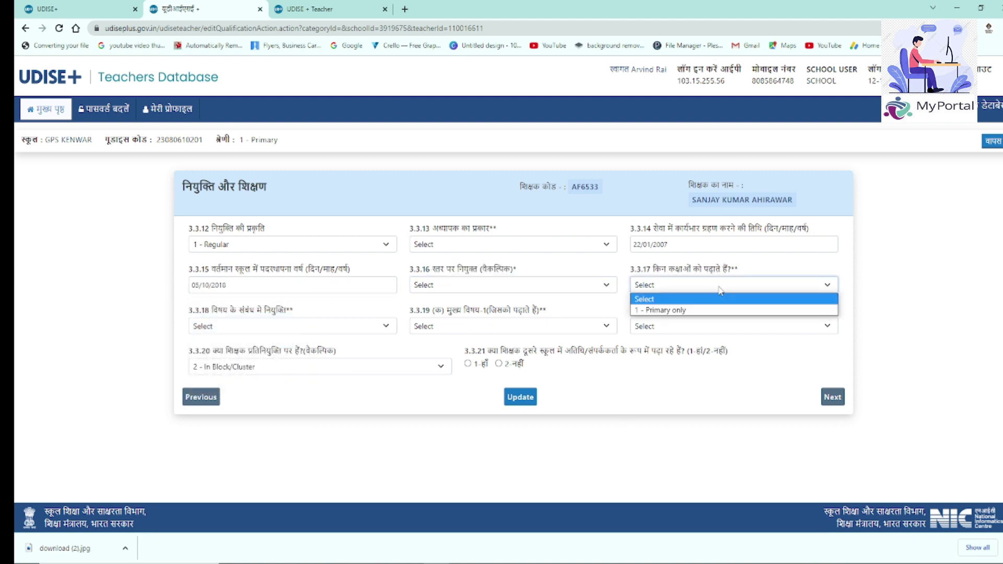
click(666, 311)
click(273, 329)
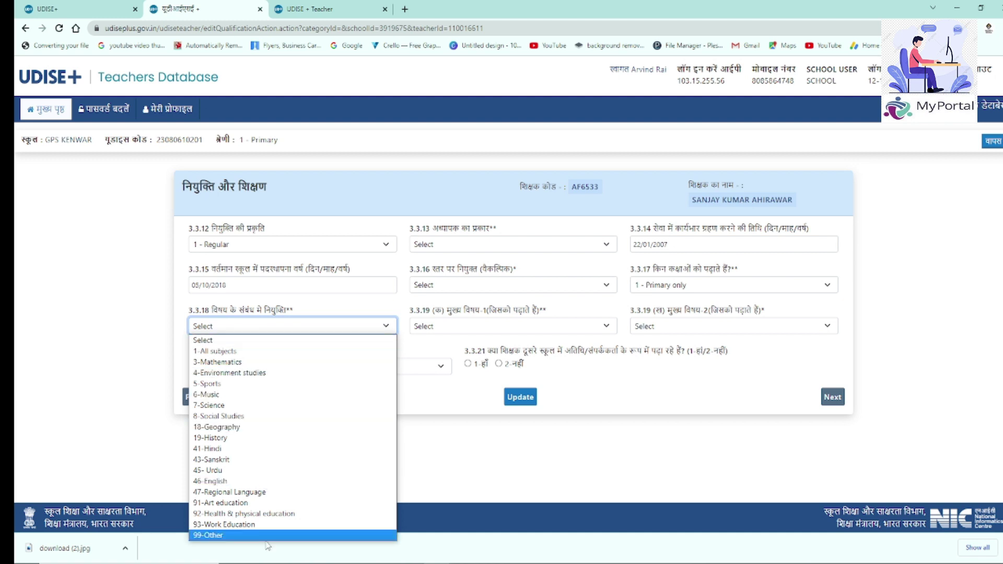
click(256, 351)
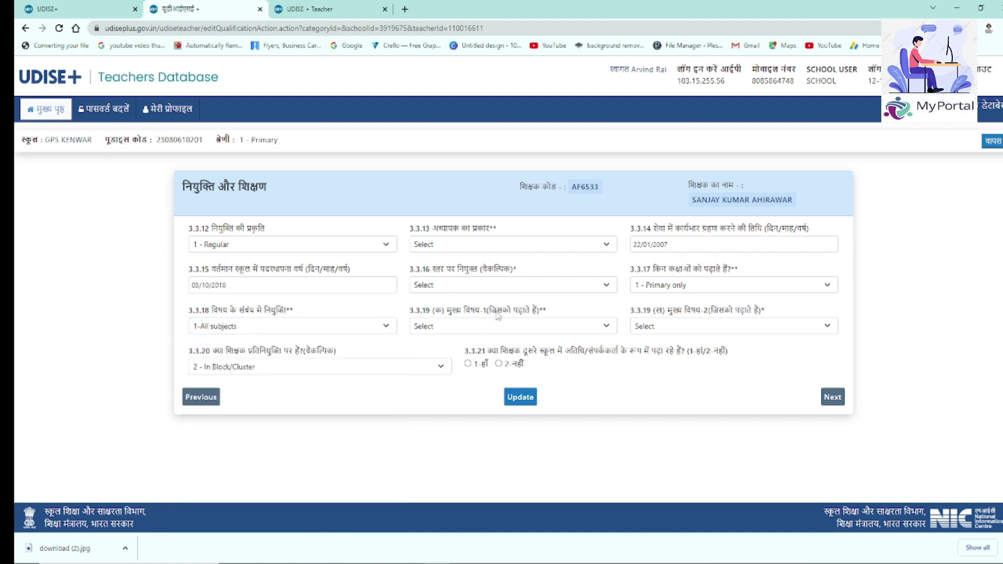
- Review the subject options for main subject 1 and main subject 2 taught under item 3.3.19
click(514, 331)
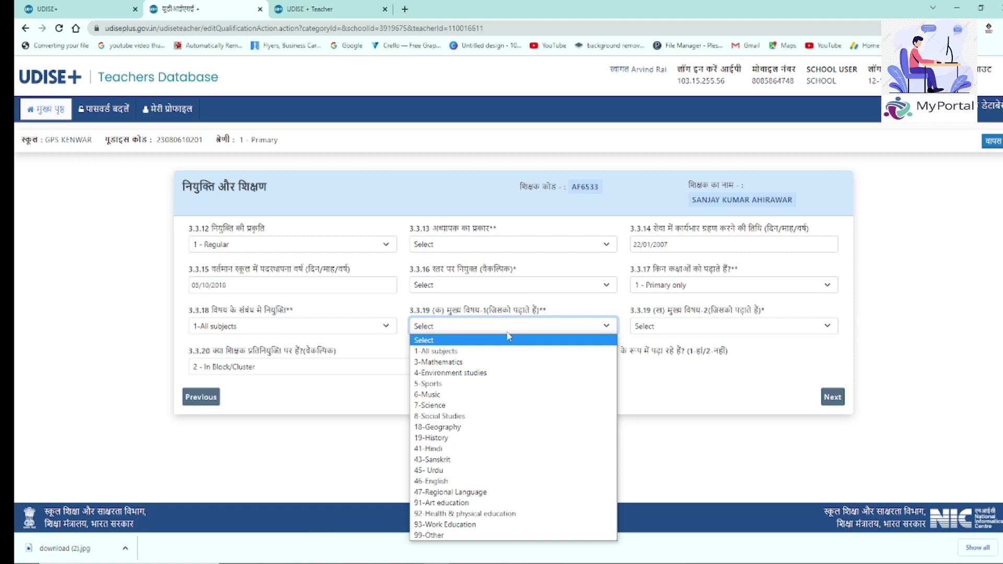
click(692, 400)
click(706, 329)
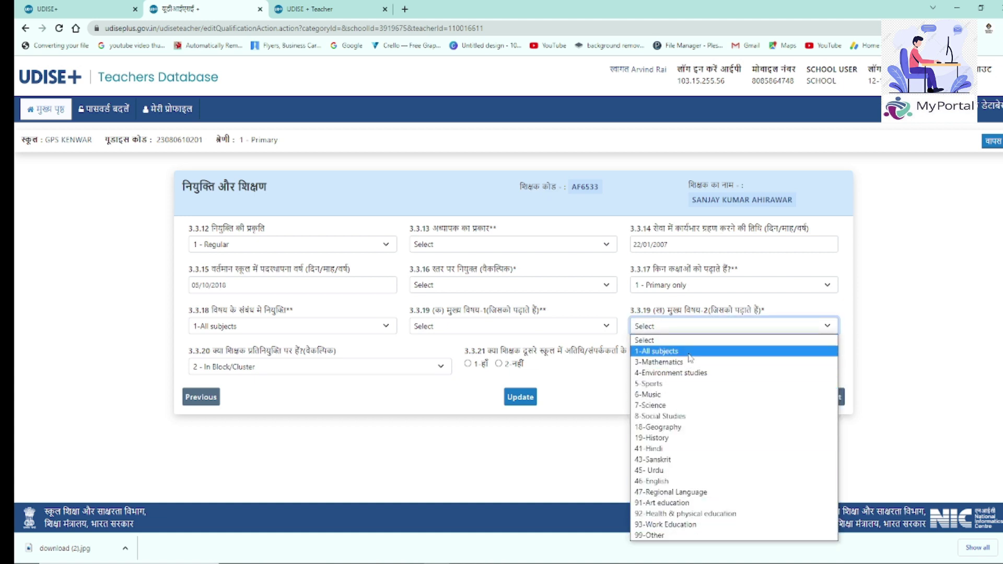
- Set the deputation status (3.3.20) to 1 - Not in Deputation/Not Applicable and proceed to the training and other details section
click(327, 403)
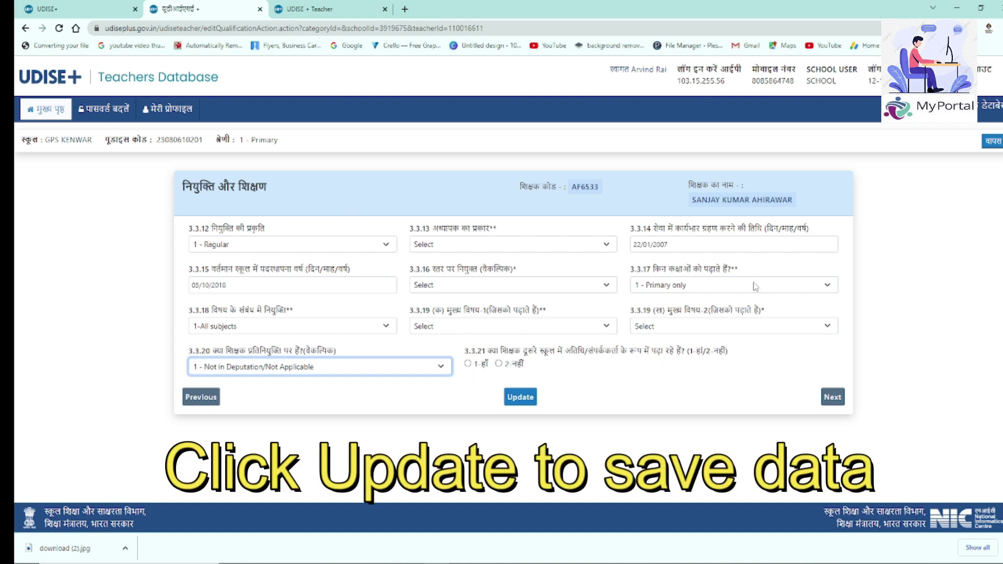
click(832, 398)
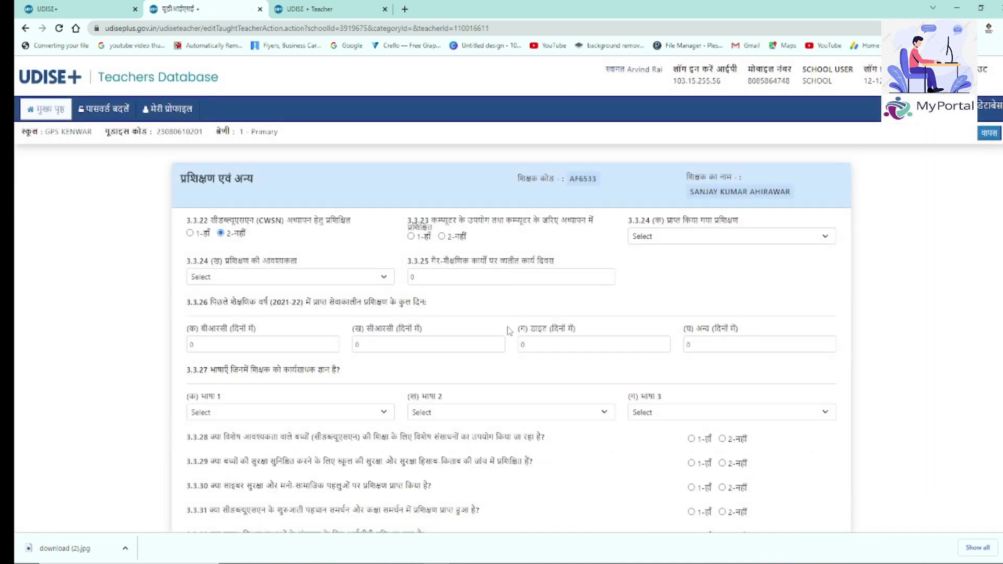
scroll(397, 381, down, 3)
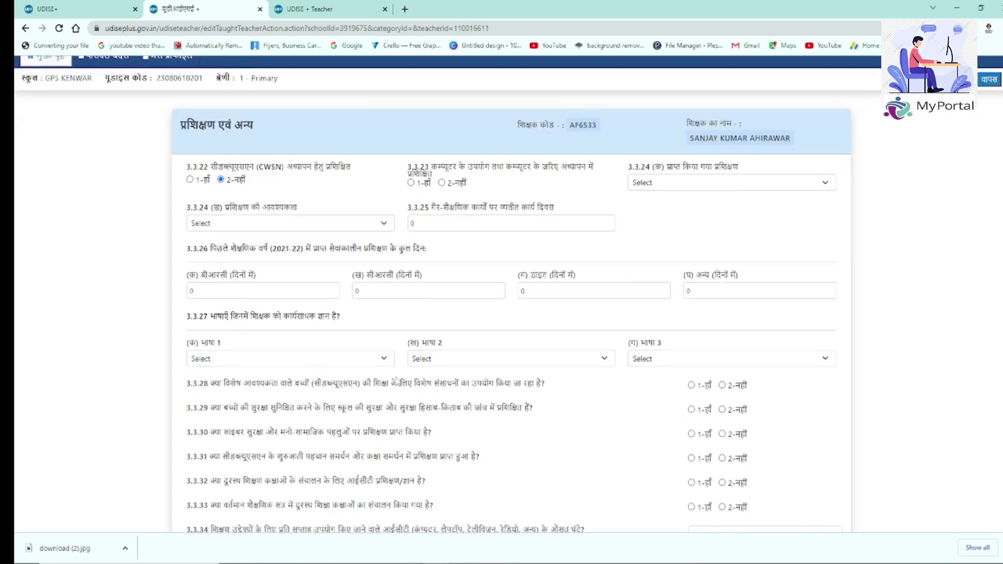
scroll(395, 381, up, 1)
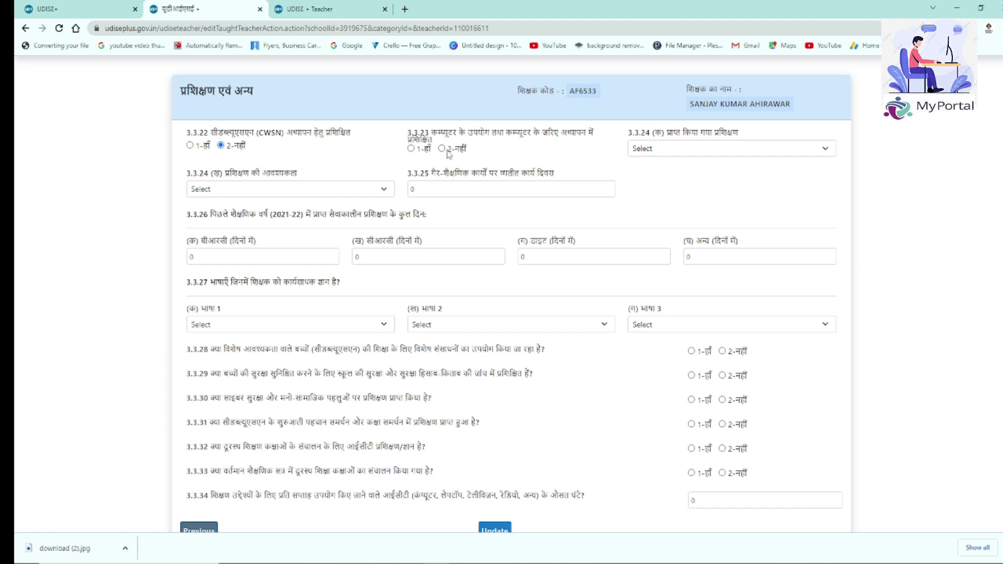
- Review the options for training received and training needed under item 3.3.24
click(725, 150)
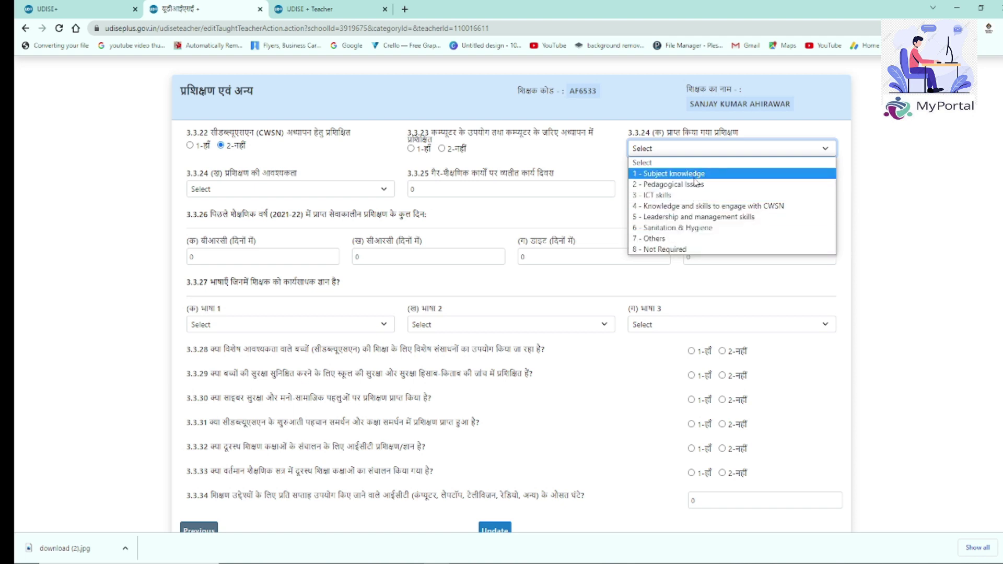
click(238, 184)
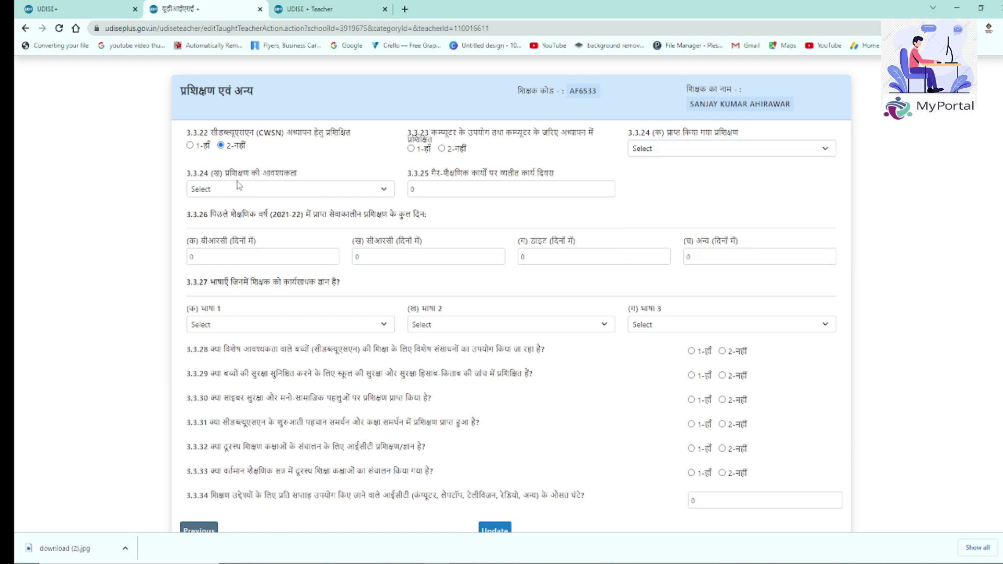
click(244, 190)
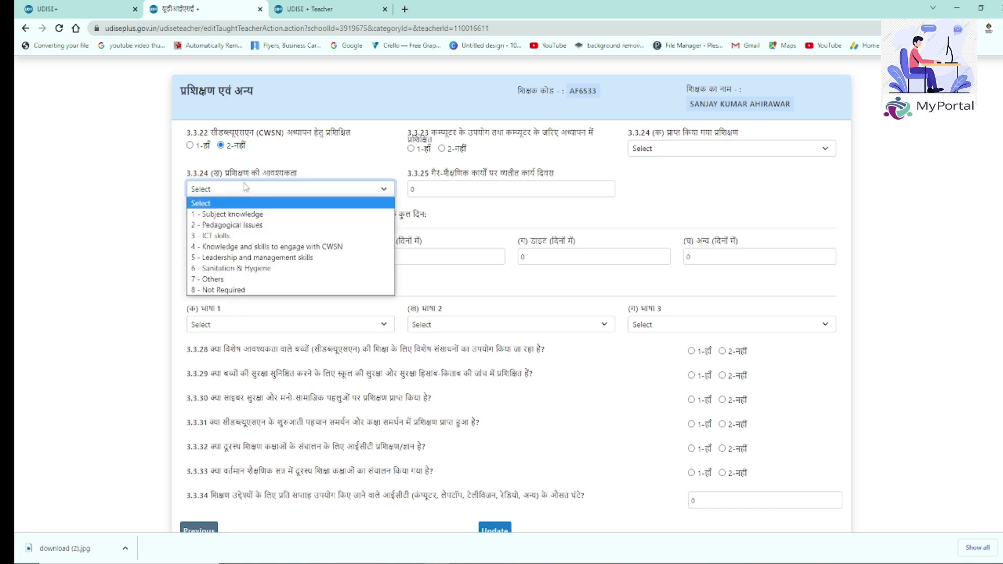
click(246, 188)
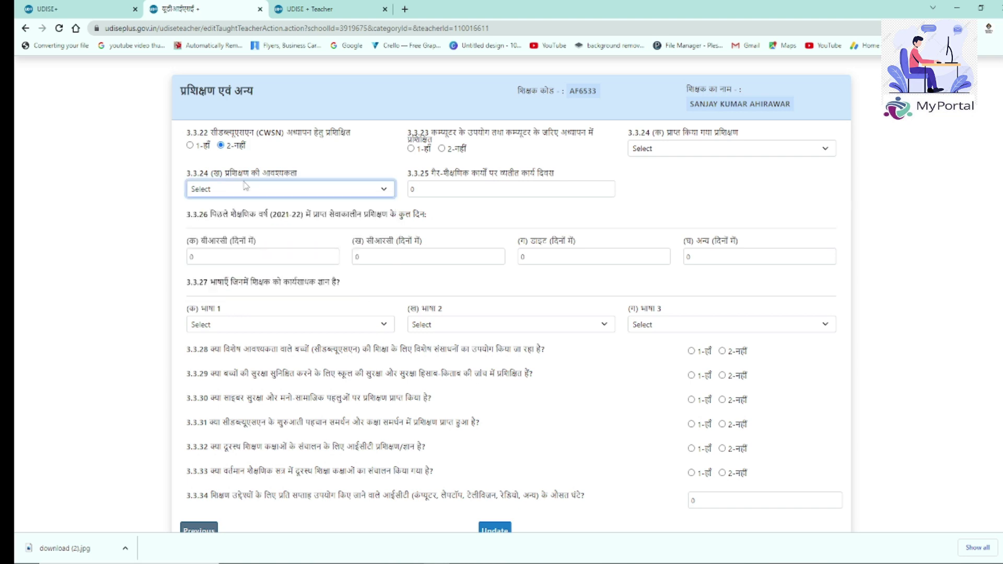
click(246, 186)
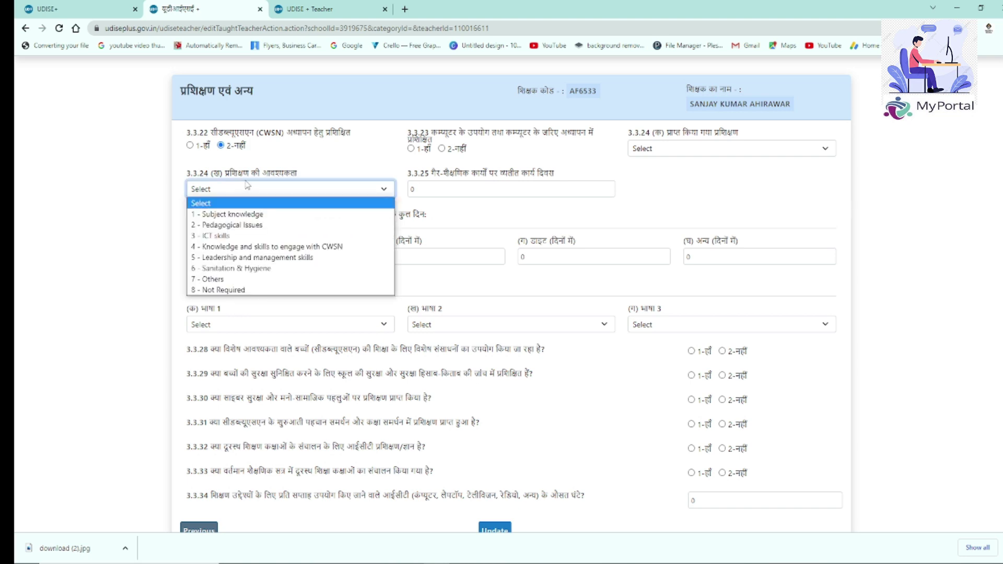
click(247, 186)
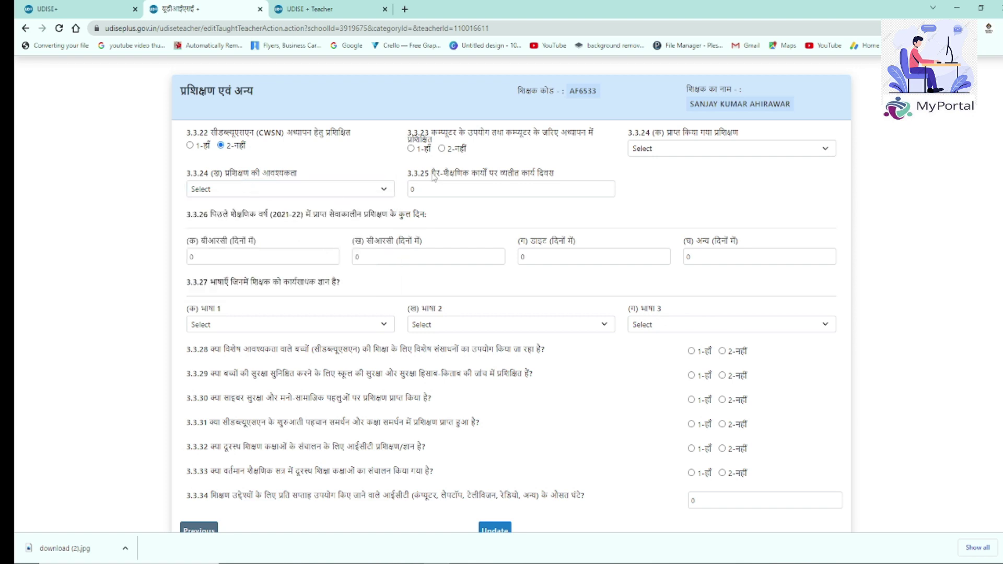
- Check the non-teaching working days field (3.3.25) and the BRC, CRC, DIET and other in-service training day fields (3.3.26)
drag(431, 177, 534, 177)
click(578, 183)
double_click(416, 190)
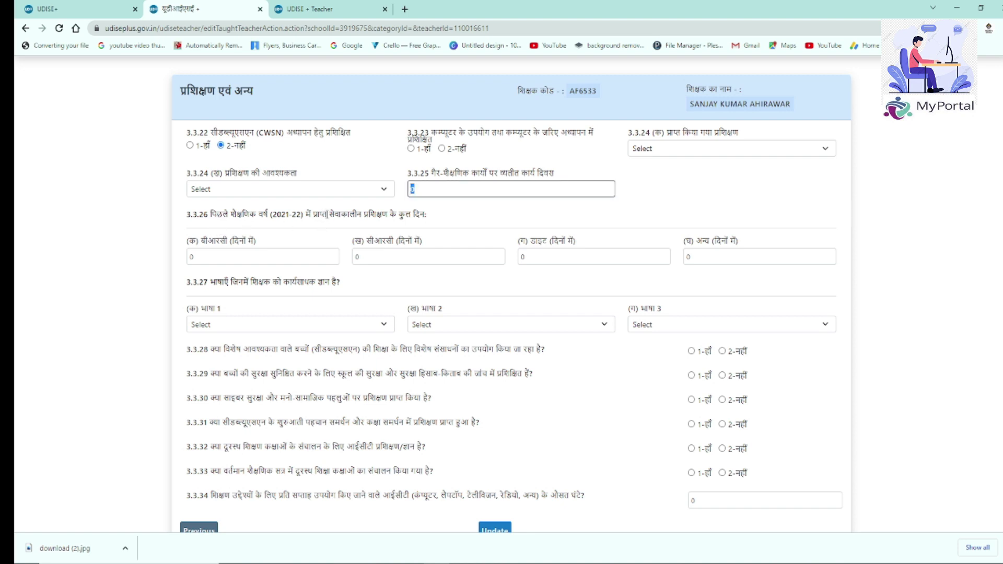
drag(328, 214, 428, 221)
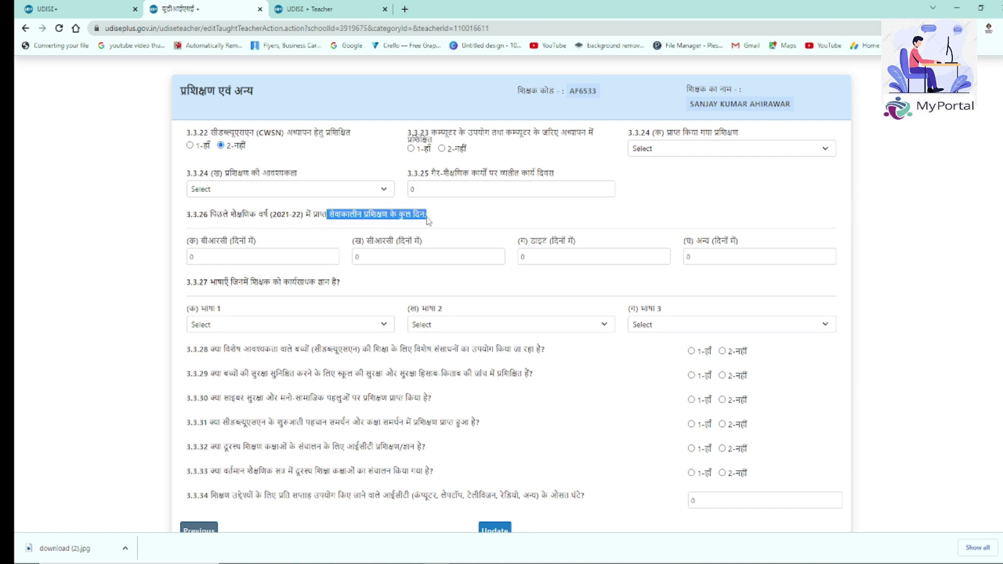
click(216, 256)
click(381, 255)
click(546, 259)
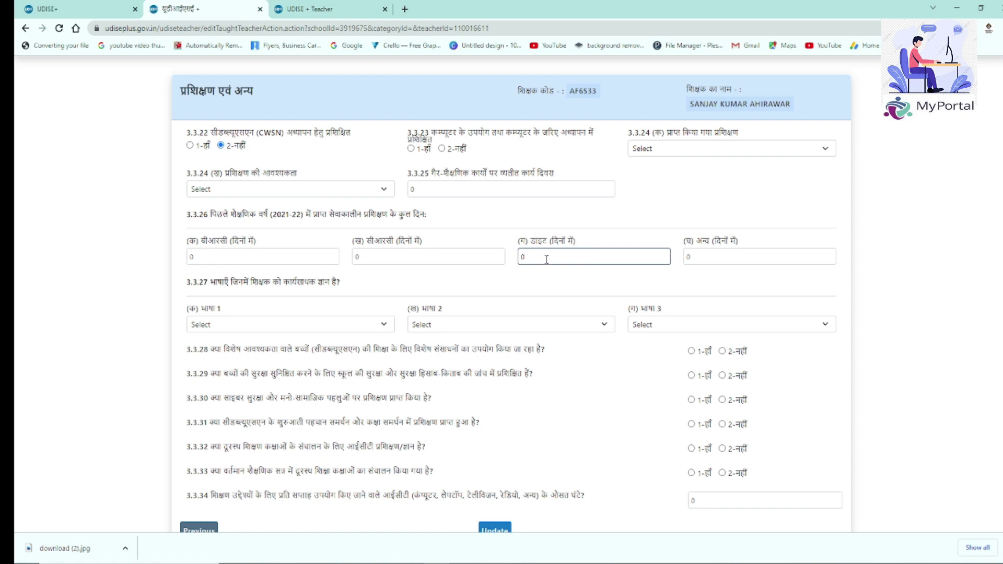
click(712, 253)
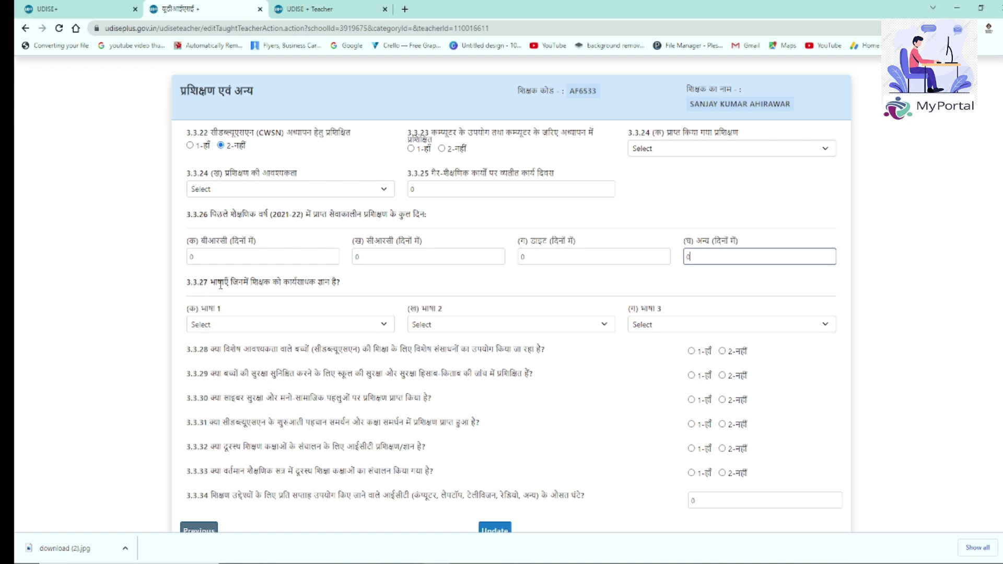
- Examine the language options for languages 1, 2 and 3 under item 3.3.27
click(238, 325)
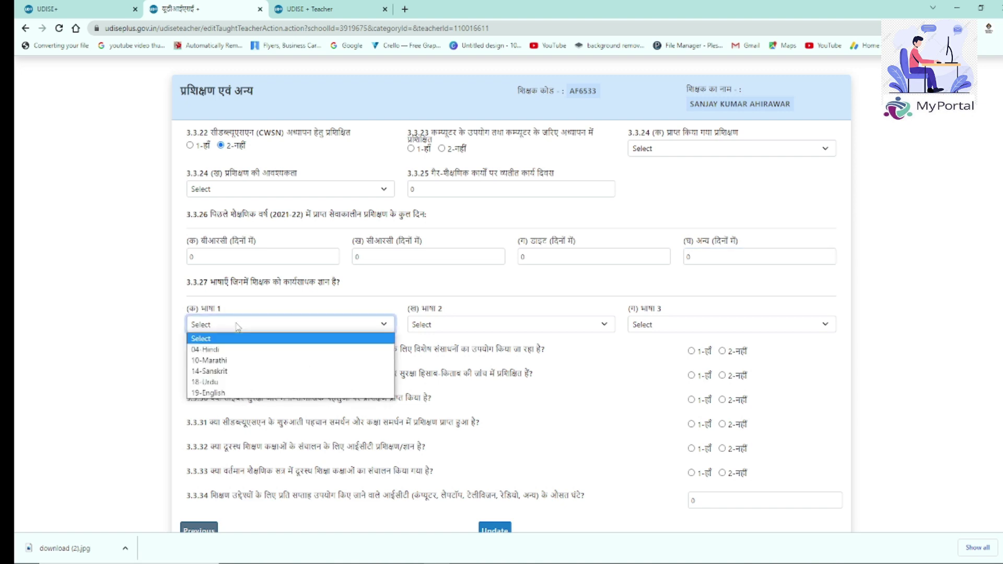
click(429, 324)
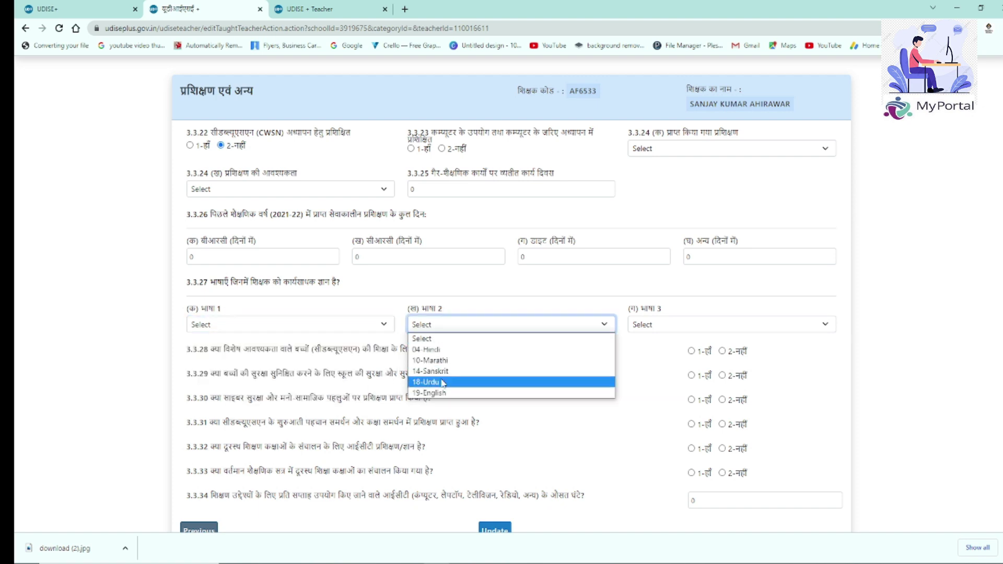
click(679, 325)
click(959, 305)
- Check the yes/no questions 3.3.28 to 3.3.33 and the average weekly ICT hours field (3.3.34)
scroll(958, 305, down, 2)
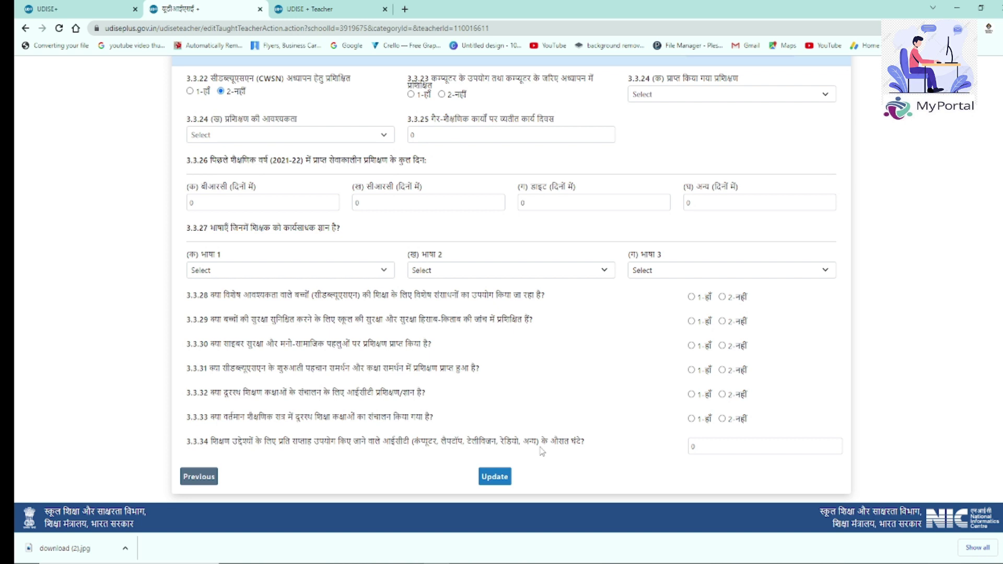
double_click(707, 446)
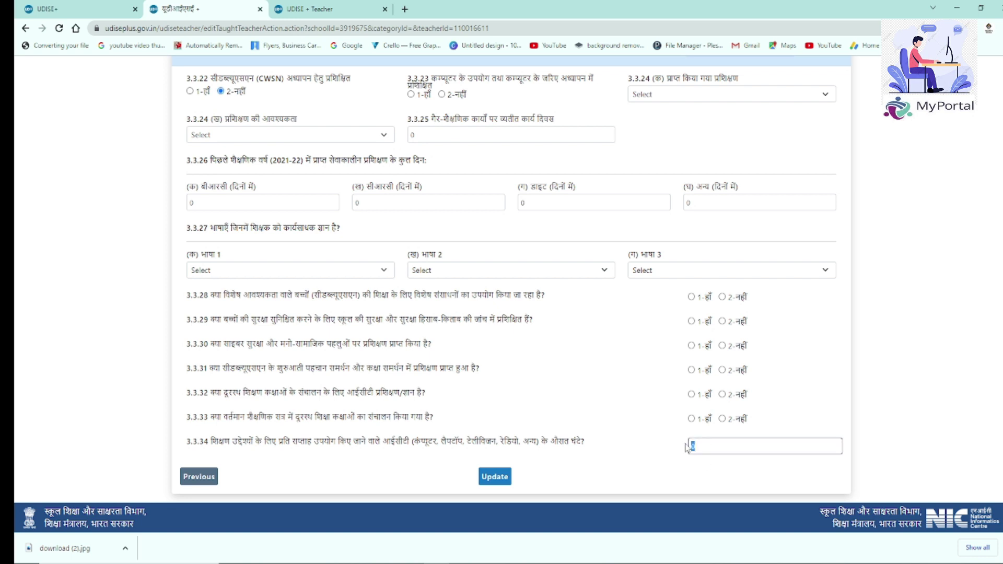
click(635, 462)
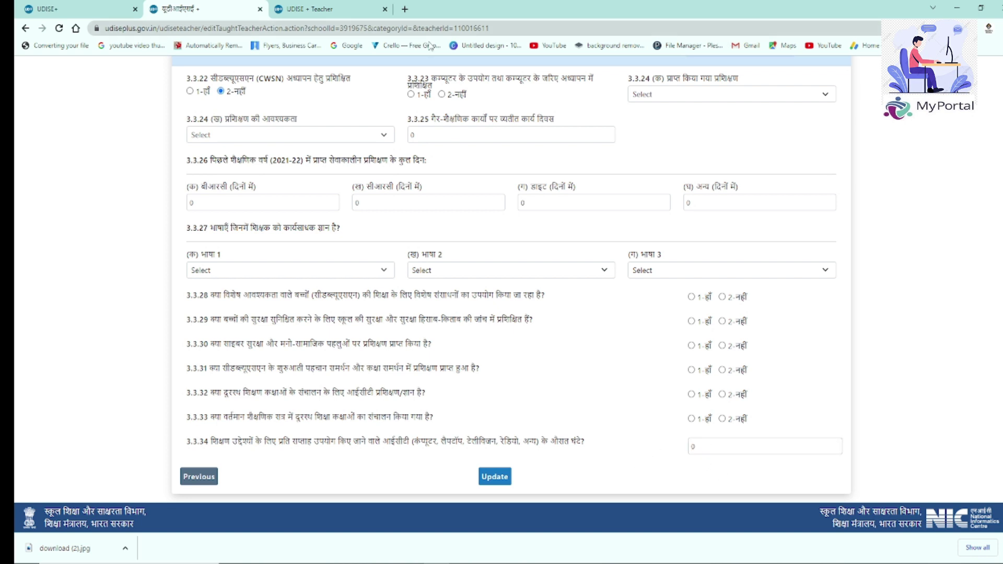